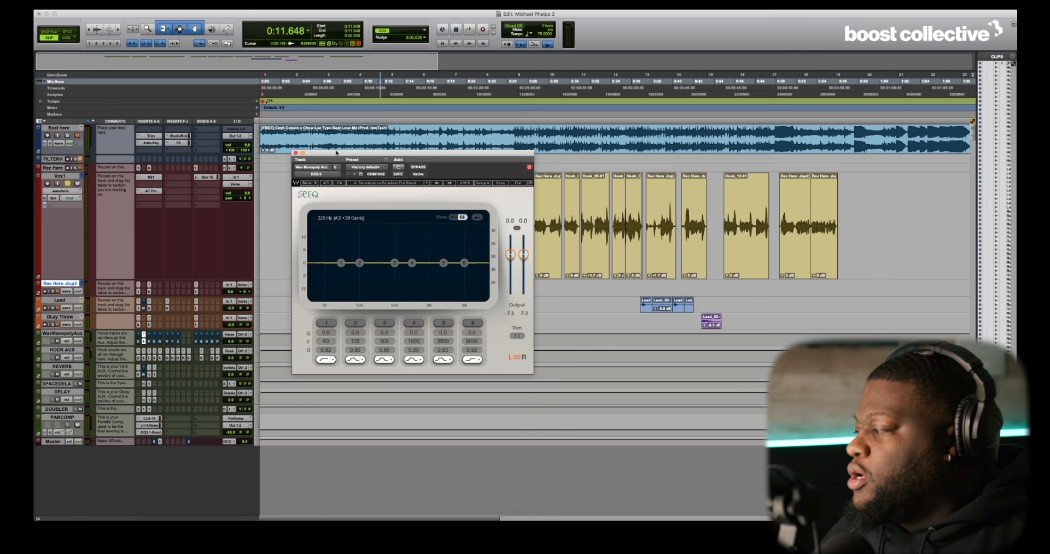
- Enable all six bands of the REQ 6 equalizer on the Wav Monopoly Aux track
left_click(325, 323)
left_click(355, 323)
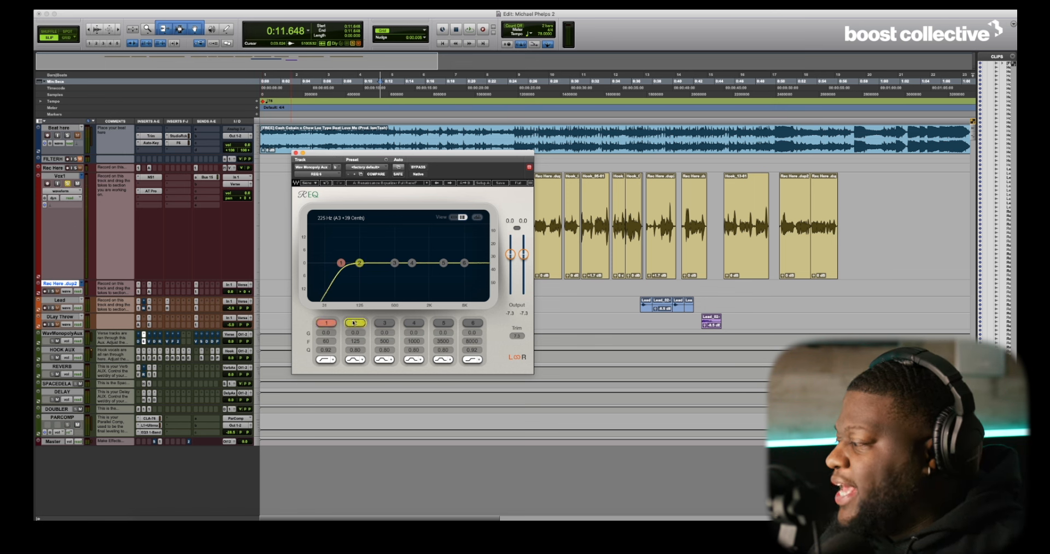
left_click(385, 323)
left_click(413, 323)
left_click(443, 323)
left_click(473, 324)
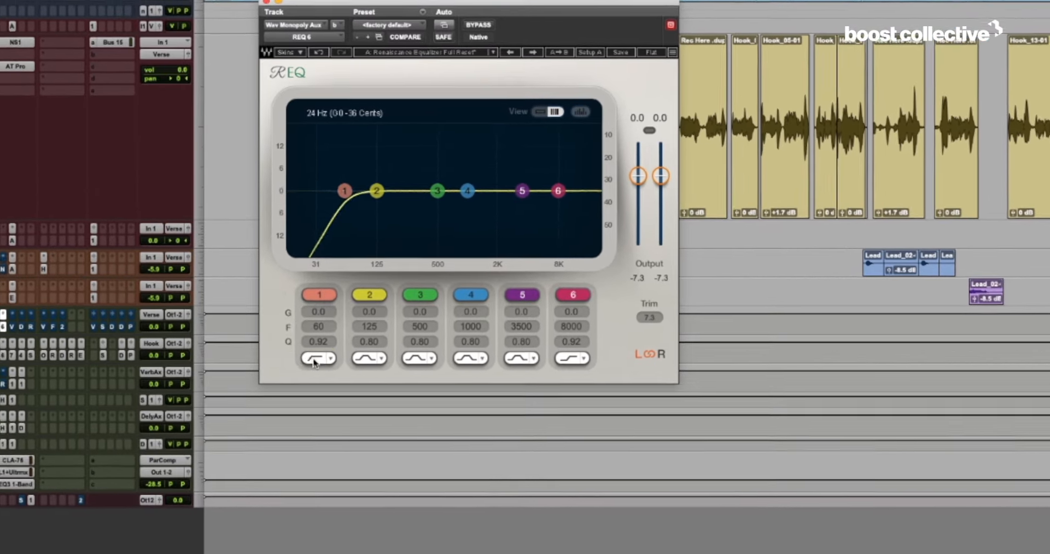
- Use a high-pass shape for band 1 and sweep its frequency during playback, settling at 90 Hz
left_click(324, 360)
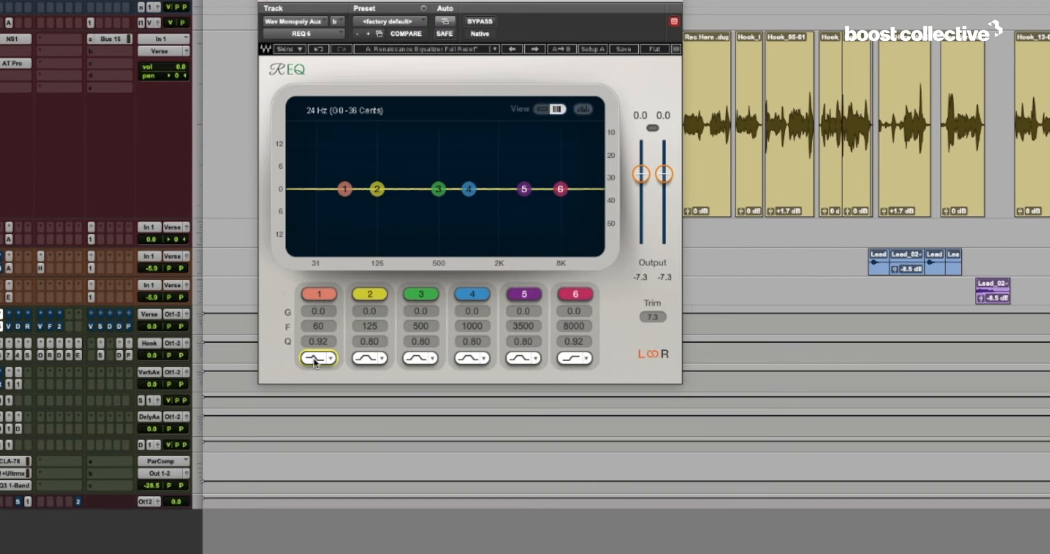
left_click(315, 360)
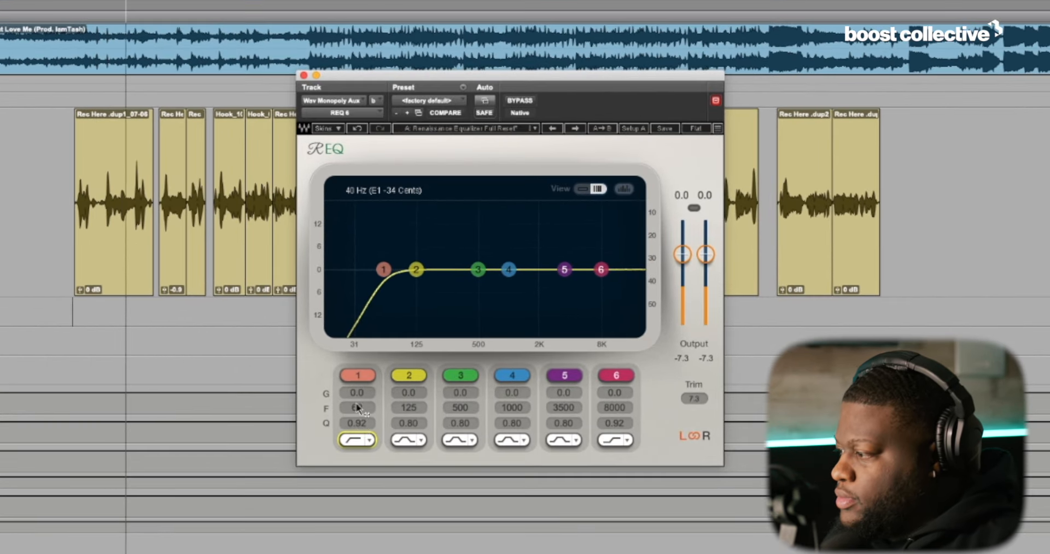
mouse_move(358, 409)
left_mouse_down()
mouse_move(399, 408)
mouse_move(361, 408)
left_mouse_up()
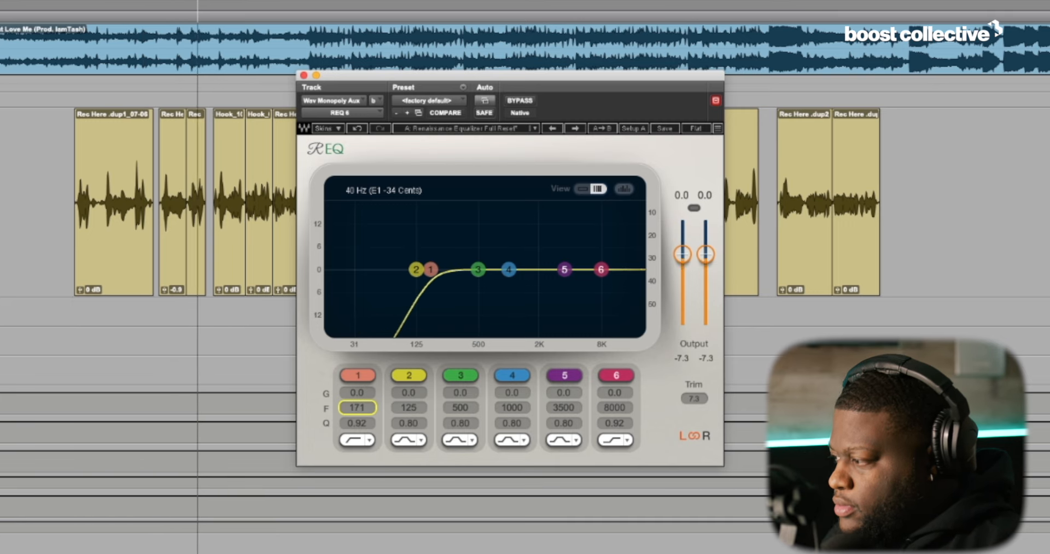
key("space")
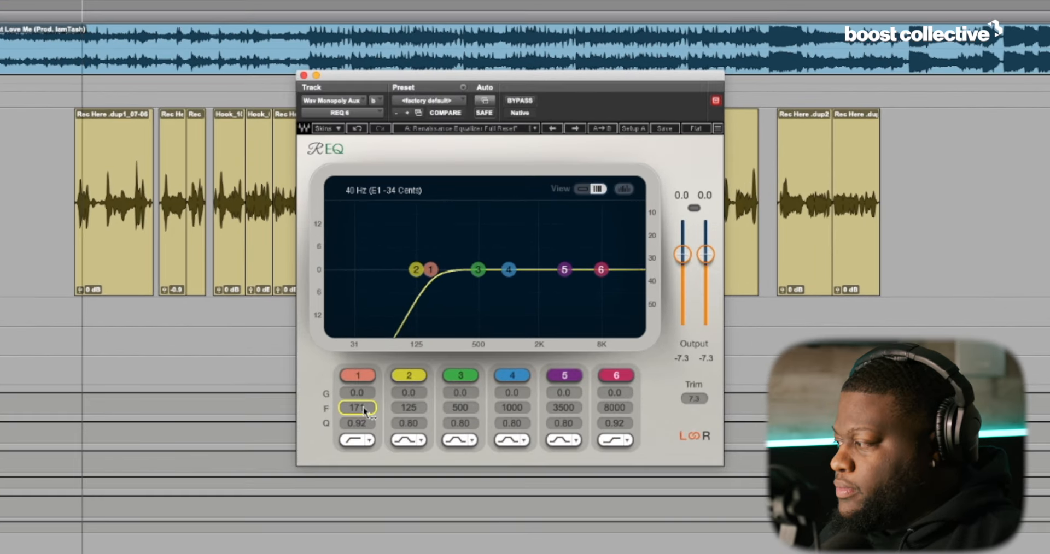
mouse_move(377, 406)
left_mouse_down()
mouse_move(377, 430)
mouse_move(357, 410)
mouse_move(357, 419)
mouse_move(390, 398)
left_mouse_up()
key("space")
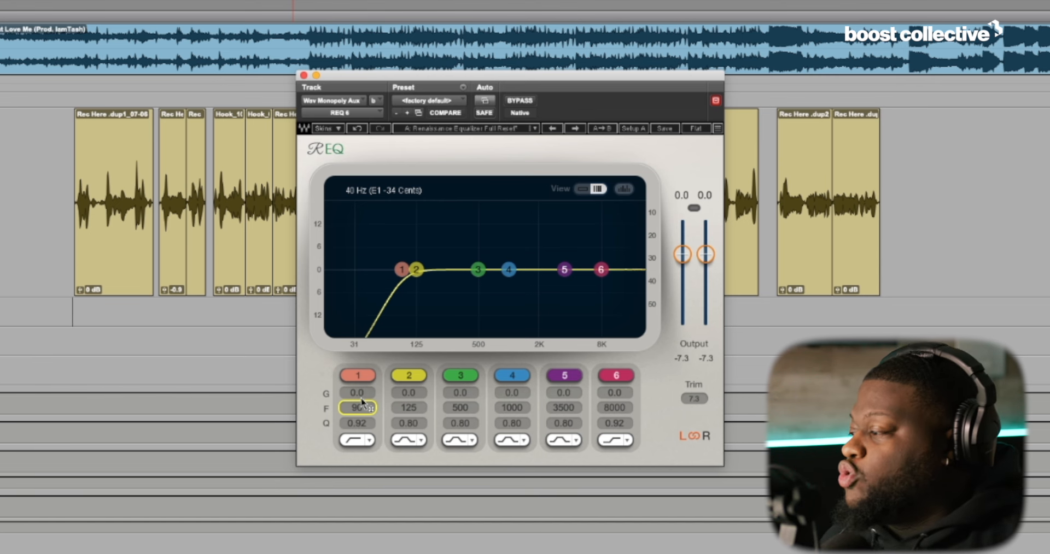
- Boost band 2 by 11.7 dB with a Q of 2.95 and sweep it during playback, settling at 183 Hz
left_click_drag(416, 270, 435, 270)
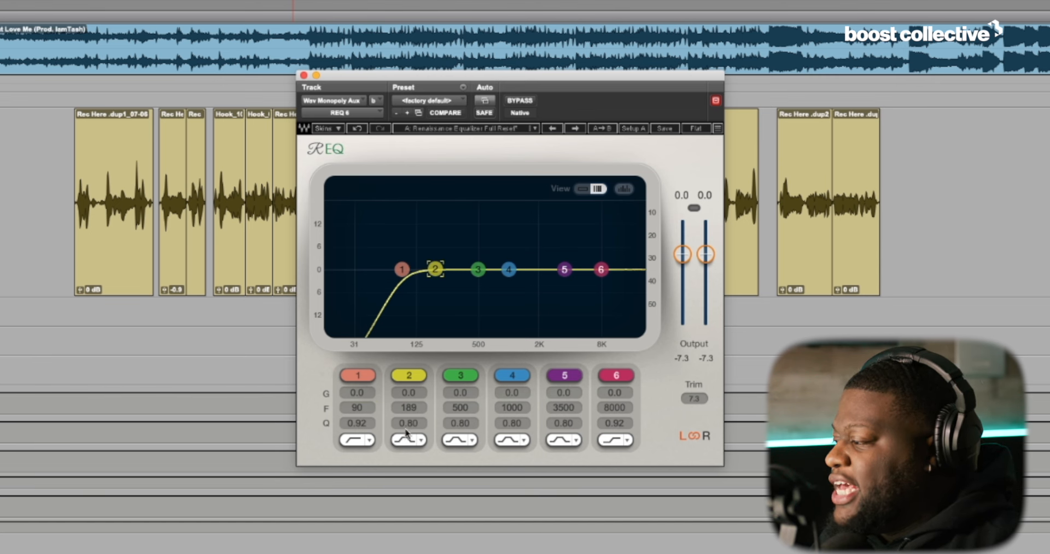
left_click_drag(411, 429, 411, 404)
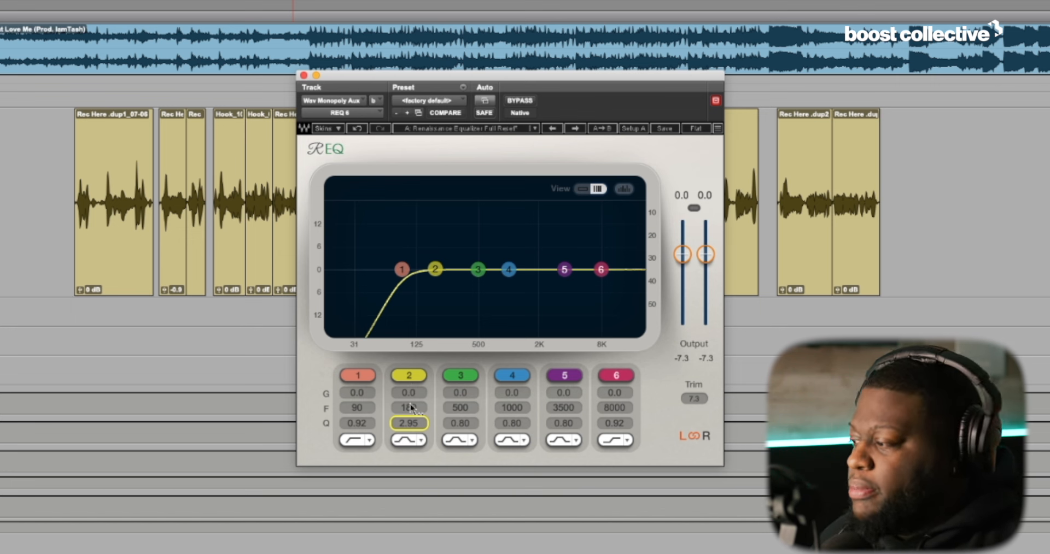
left_click_drag(409, 406, 410, 343)
key("space")
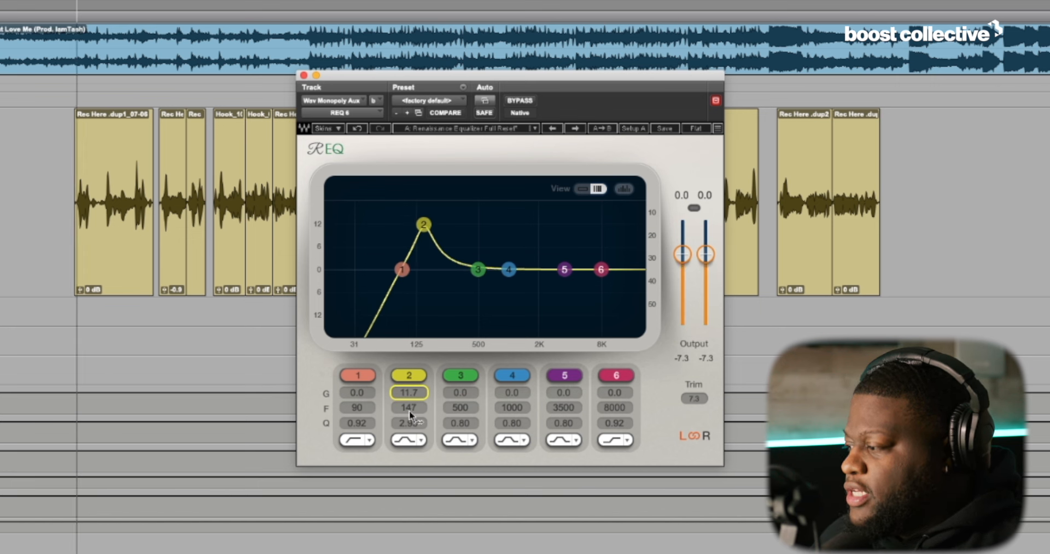
left_click_drag(409, 411, 409, 406)
key("space")
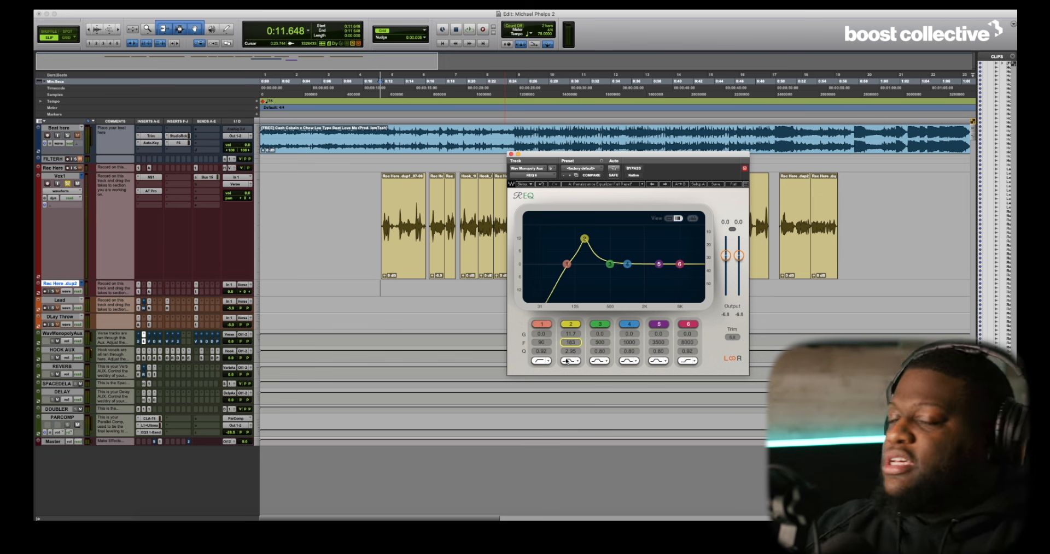
- Widen band 2 to a Q of 1.21, cut its gain to about -3 dB while listening, and close the equalizer
left_click_drag(569, 351, 569, 393)
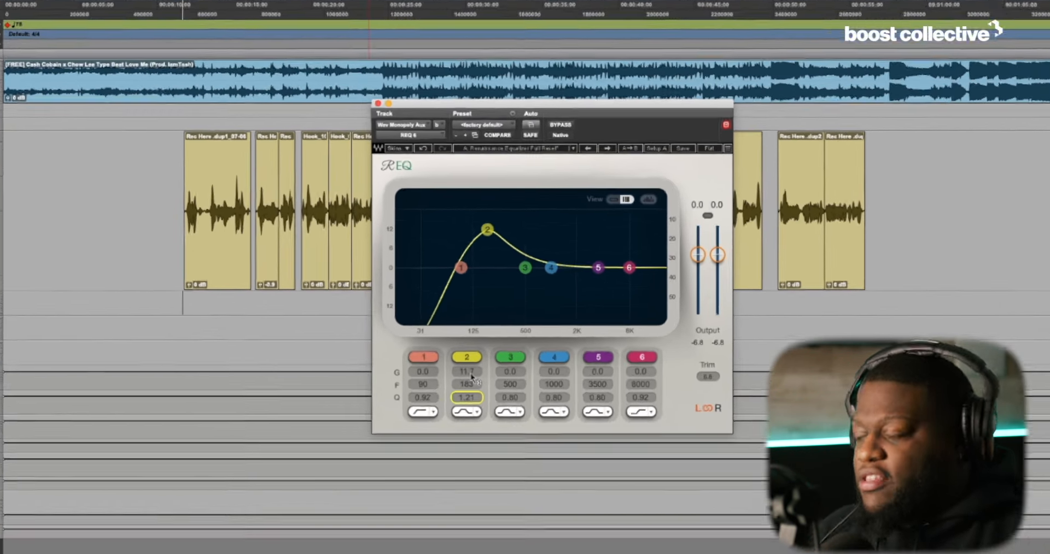
key("space")
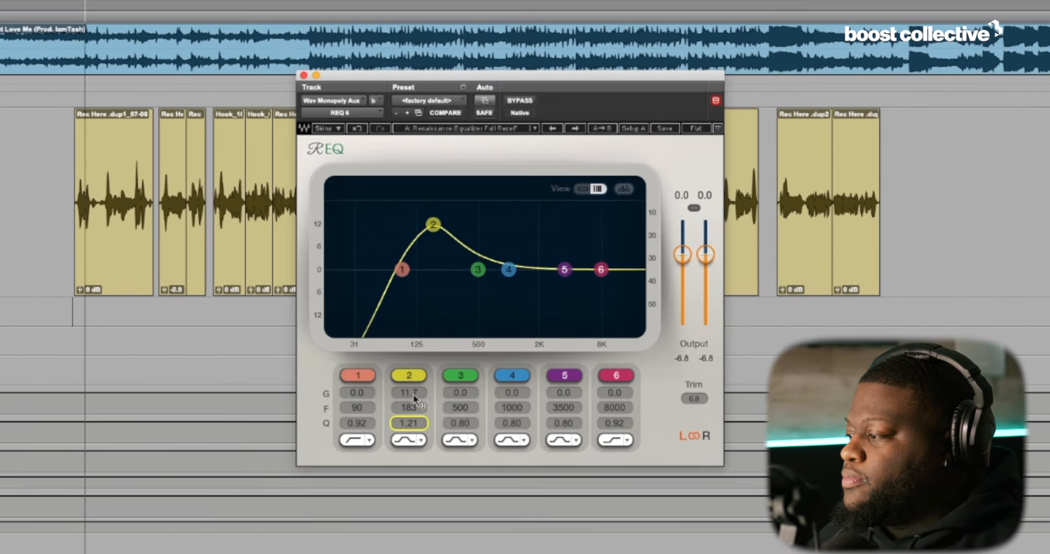
mouse_move(414, 395)
left_mouse_down()
mouse_move(414, 441)
mouse_move(410, 384)
left_mouse_up()
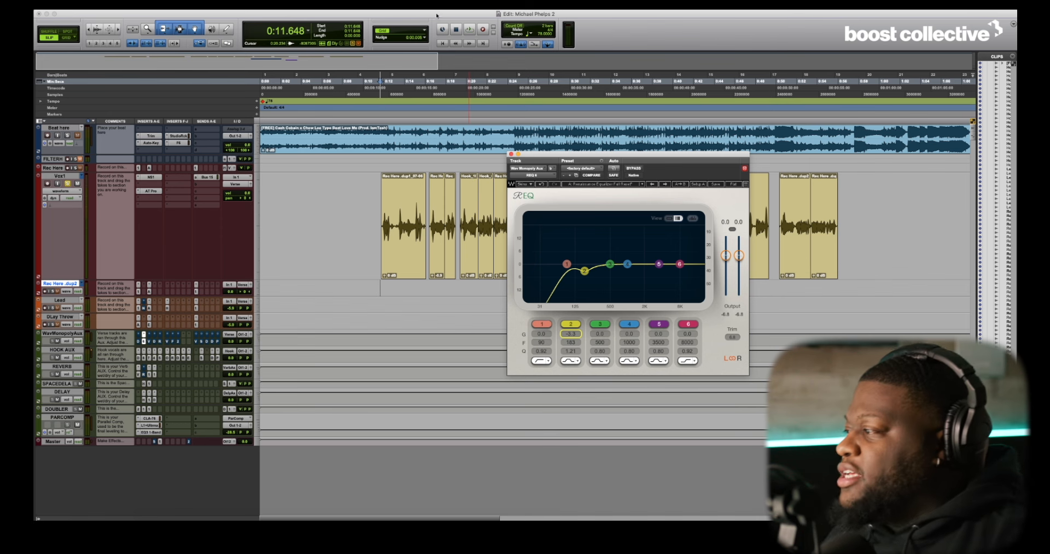
left_click(510, 154)
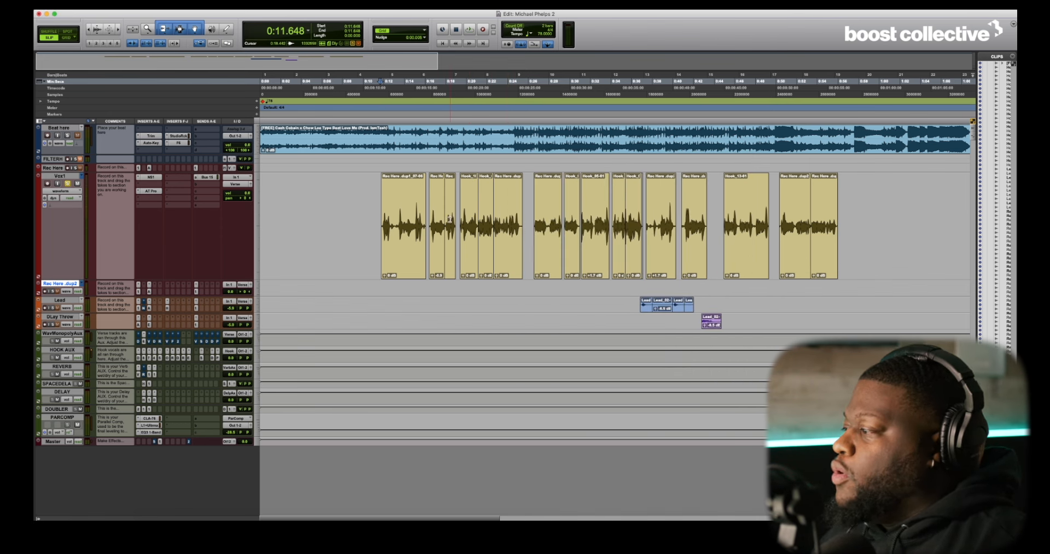
- Examine the loud peaks in the first vocal clip up close and compare them with a passage in the second-to-last clip
double_click(395, 221)
key("e")
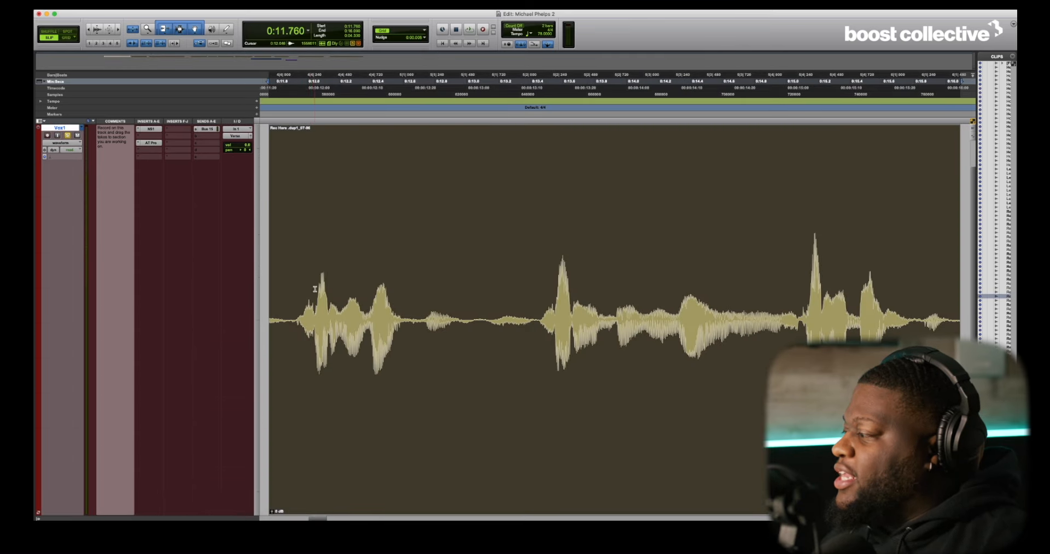
left_click_drag(315, 289, 327, 292)
left_click_drag(554, 289, 572, 288)
left_click_drag(800, 285, 822, 284)
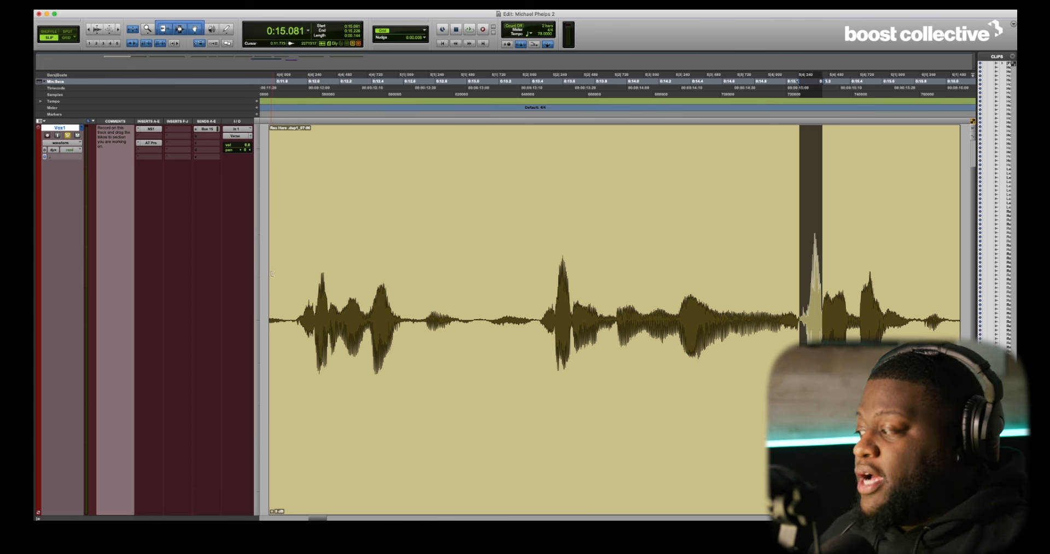
left_click(267, 119)
key("e")
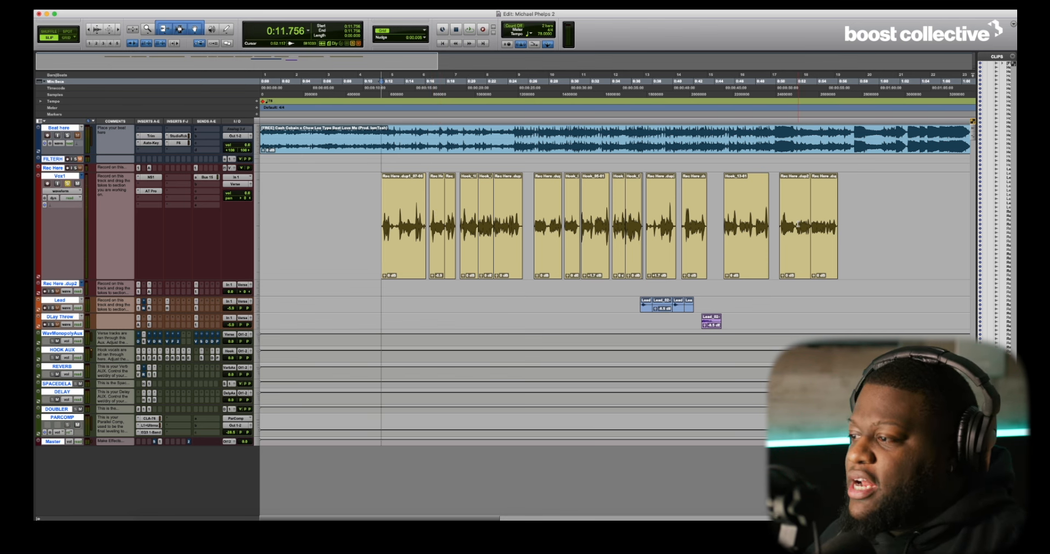
left_click_drag(795, 225, 810, 225)
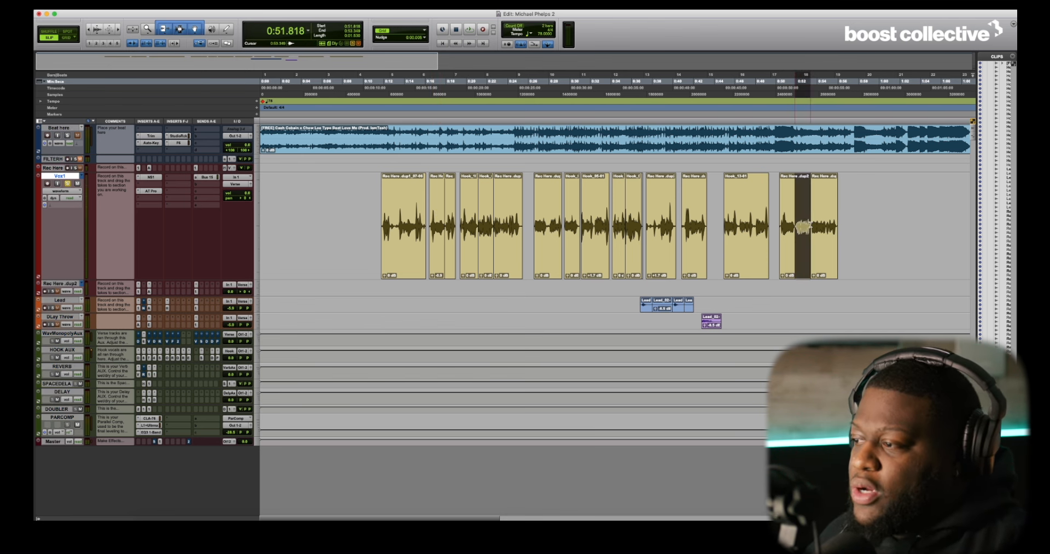
- Play the vocals with the beat from the start of the first vocal clip, then stop playback
left_click(379, 223)
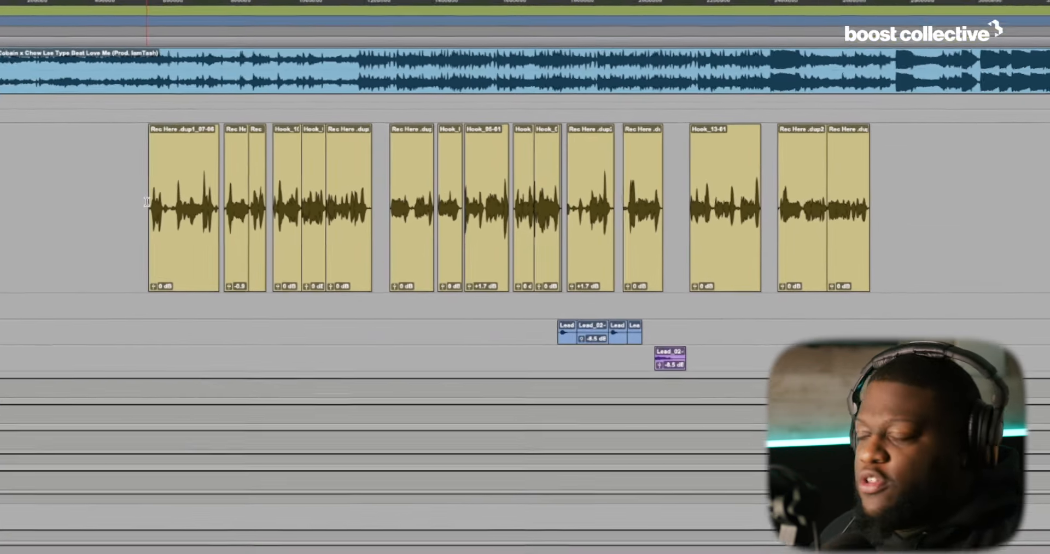
key("space")
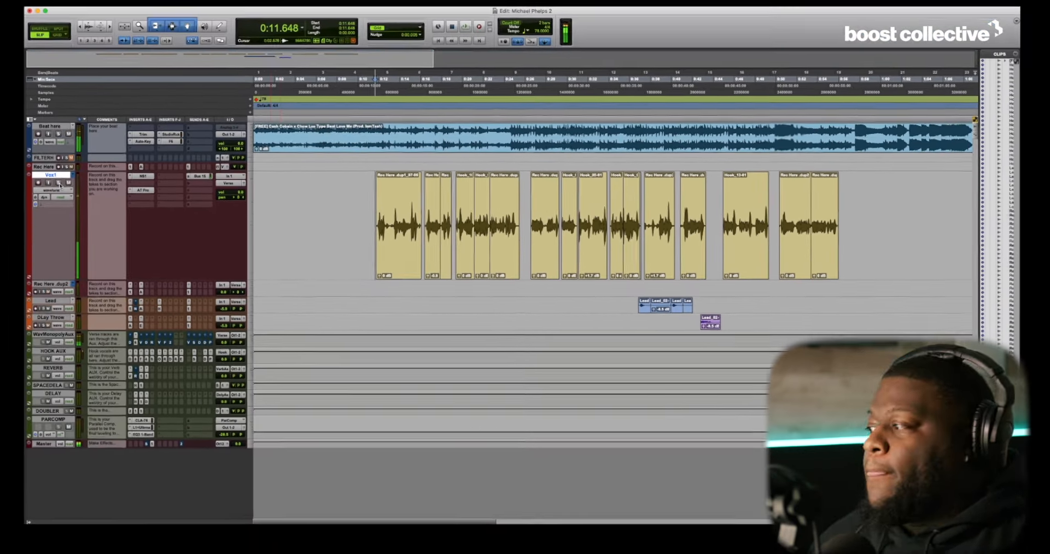
key("space")
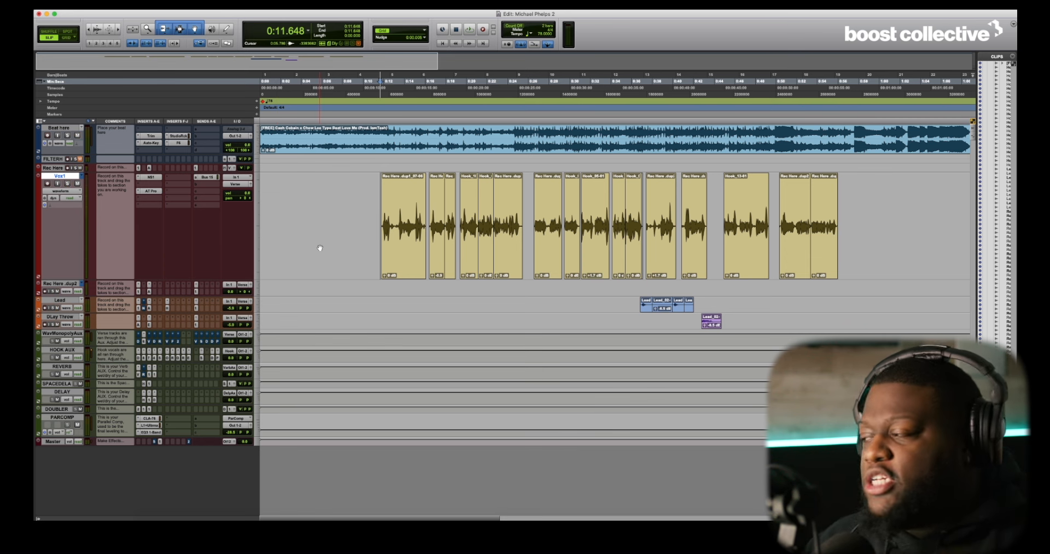
- Open the Virtual Mix Rack insert on the Wav Monopoly Aux track and reposition its window to show the modules
left_click(151, 336)
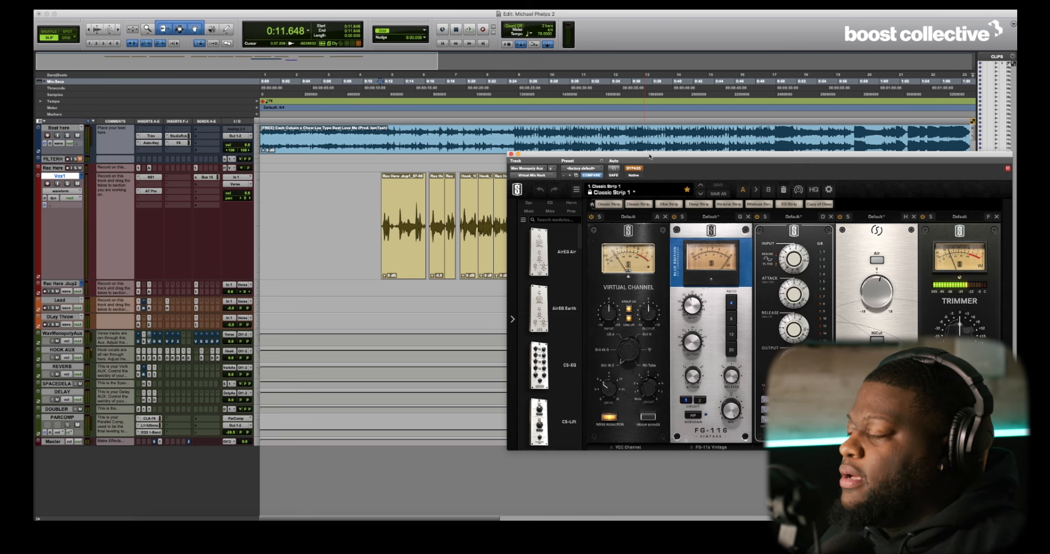
left_click_drag(645, 153, 506, 121)
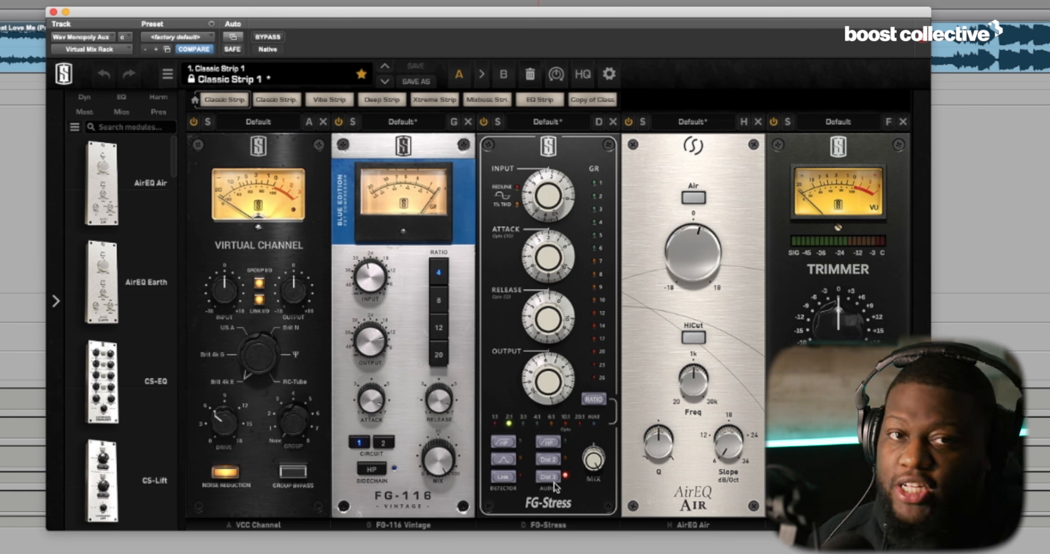
mouse_move(555, 223)
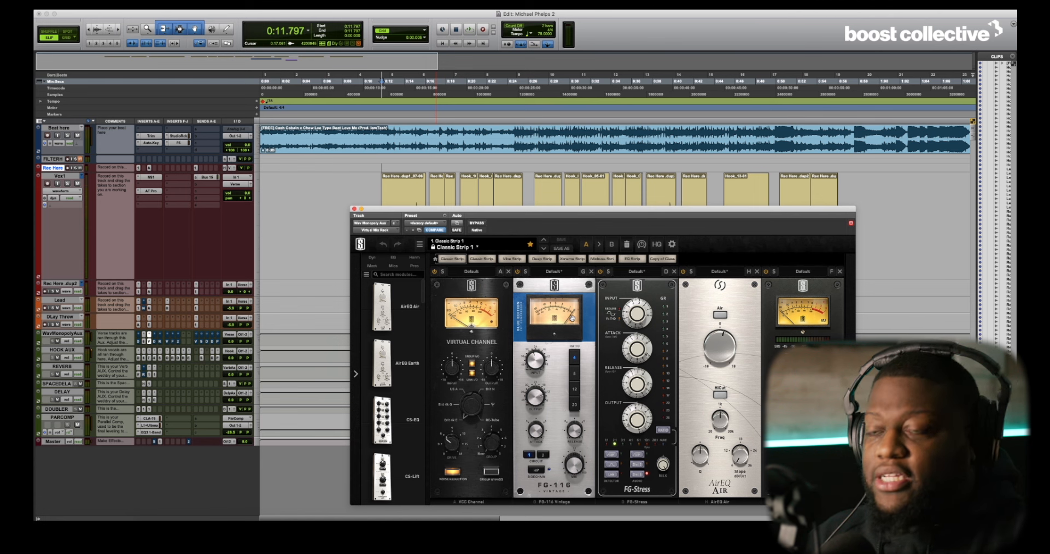
- Sweep the FG-116 compressor's attack between low and high settings to hear its effect on the vocal, and adjust its release
left_click_drag(539, 431, 536, 461)
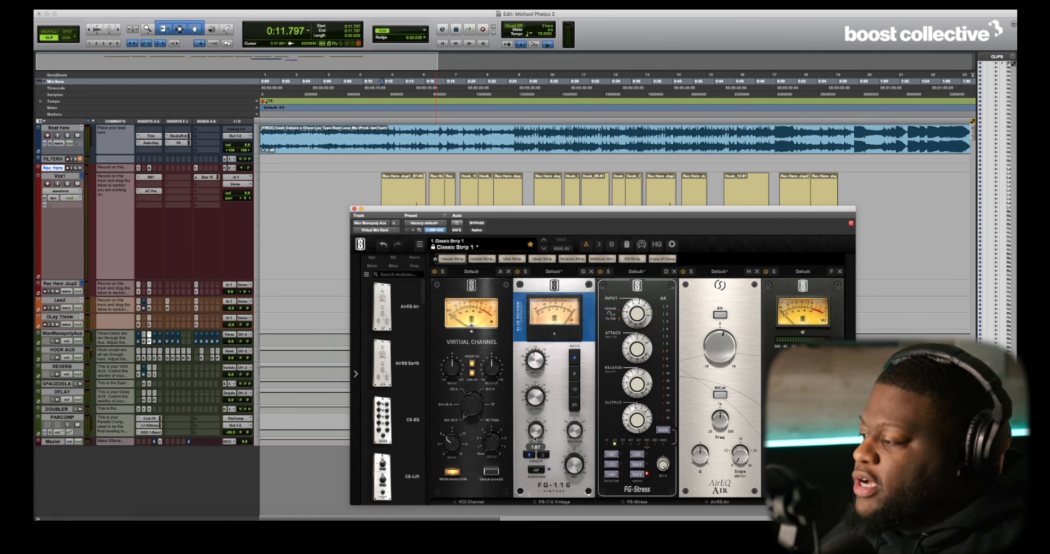
left_click_drag(547, 389, 551, 385)
left_click_drag(536, 436, 534, 371)
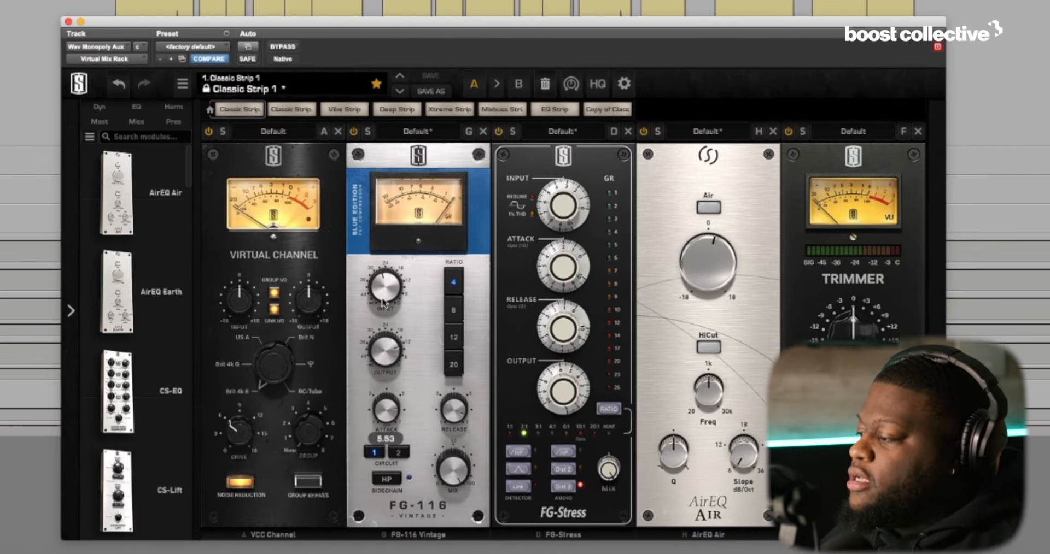
left_click_drag(384, 303, 385, 438)
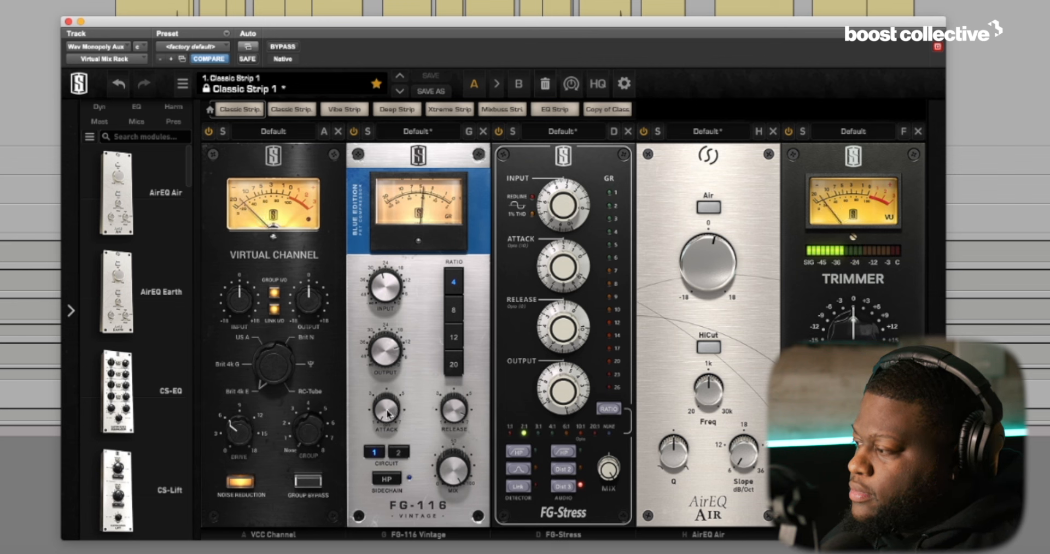
left_click_drag(389, 413, 372, 254)
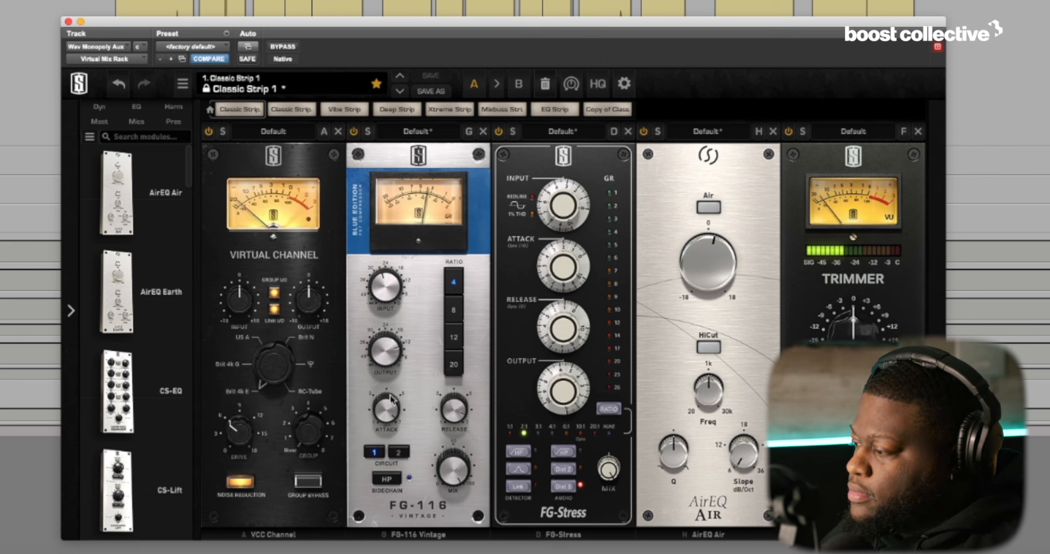
left_click_drag(391, 406, 416, 530)
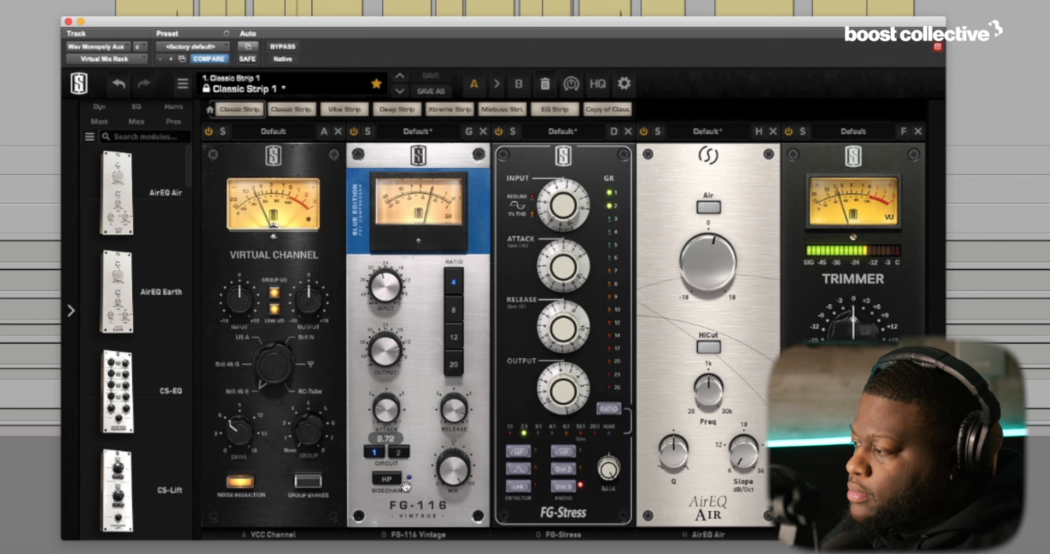
left_click_drag(390, 411, 380, 481)
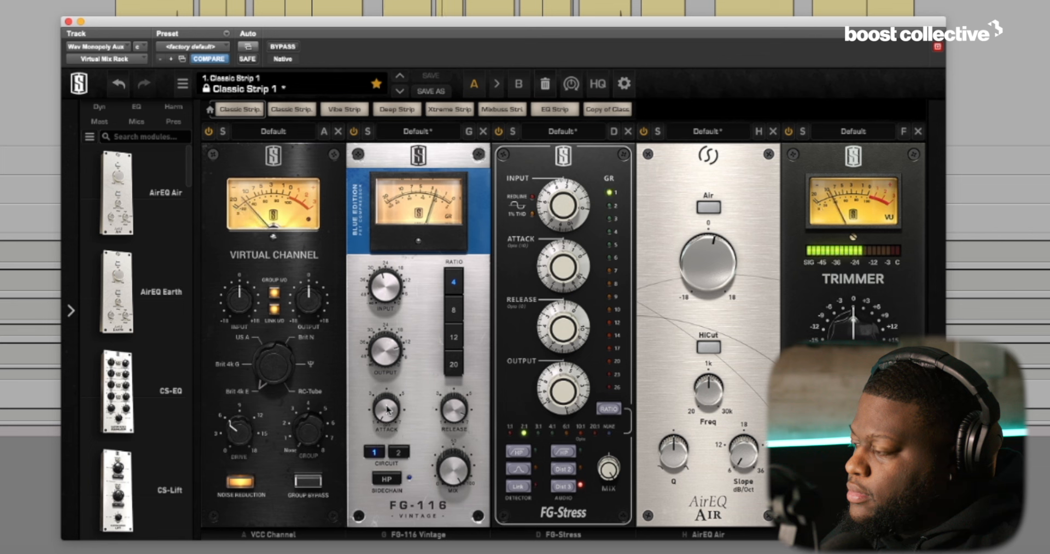
mouse_move(386, 411)
left_click_drag(387, 411, 383, 261)
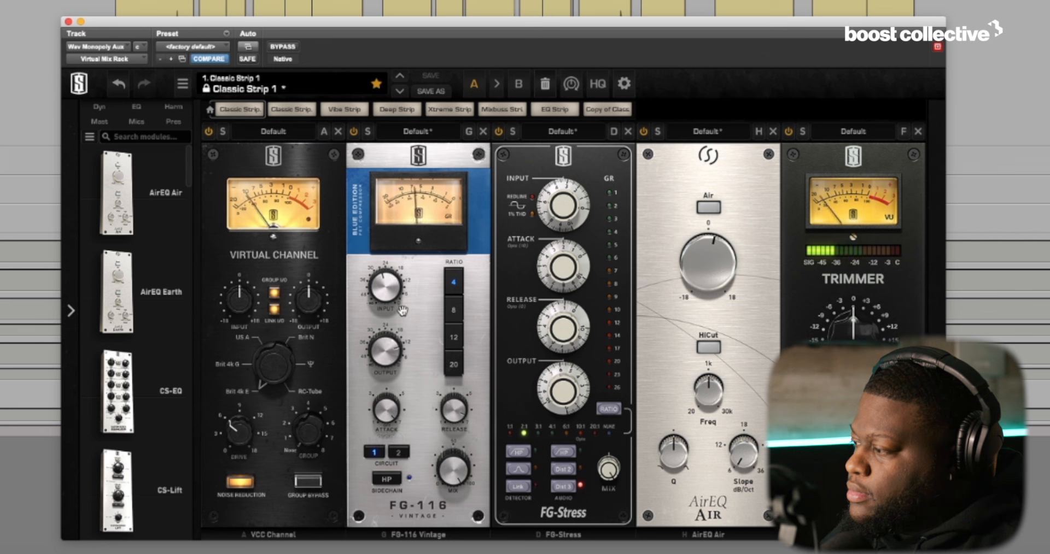
mouse_move(390, 414)
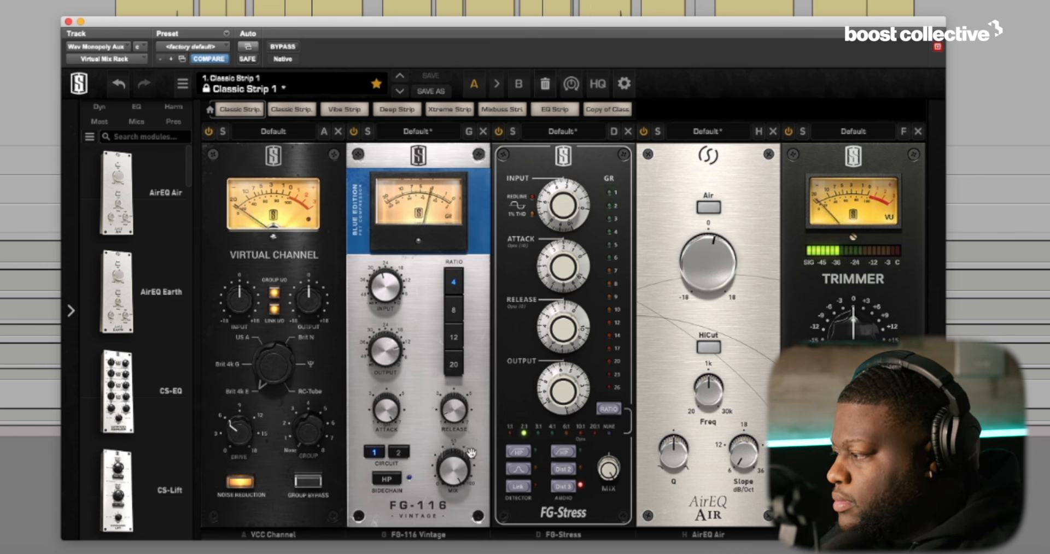
left_click_drag(460, 414, 454, 430)
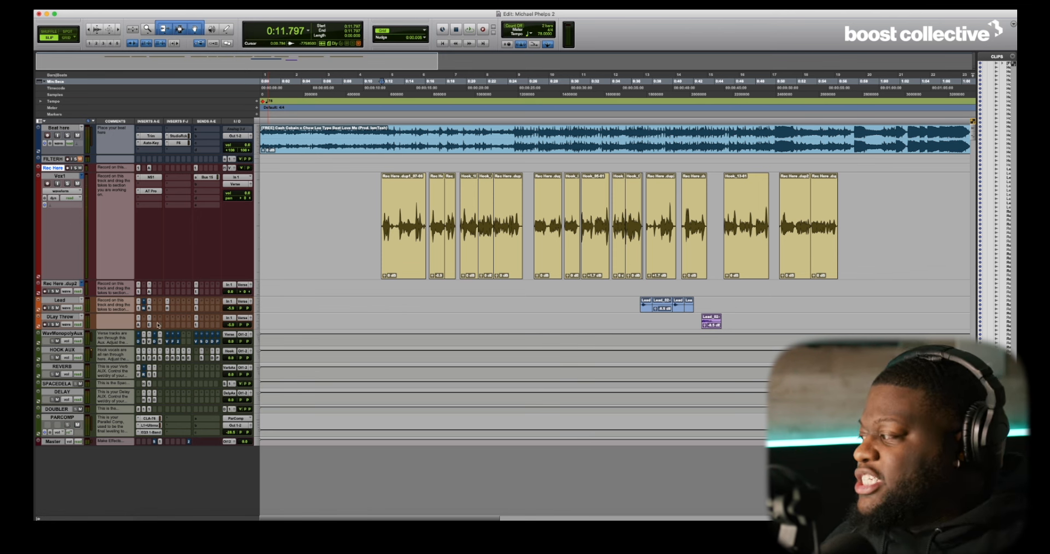
- Activate the Decapitator on the Wav Monopoly Aux track and compare the vocal with it bypassed and active during playback
left_click(155, 341)
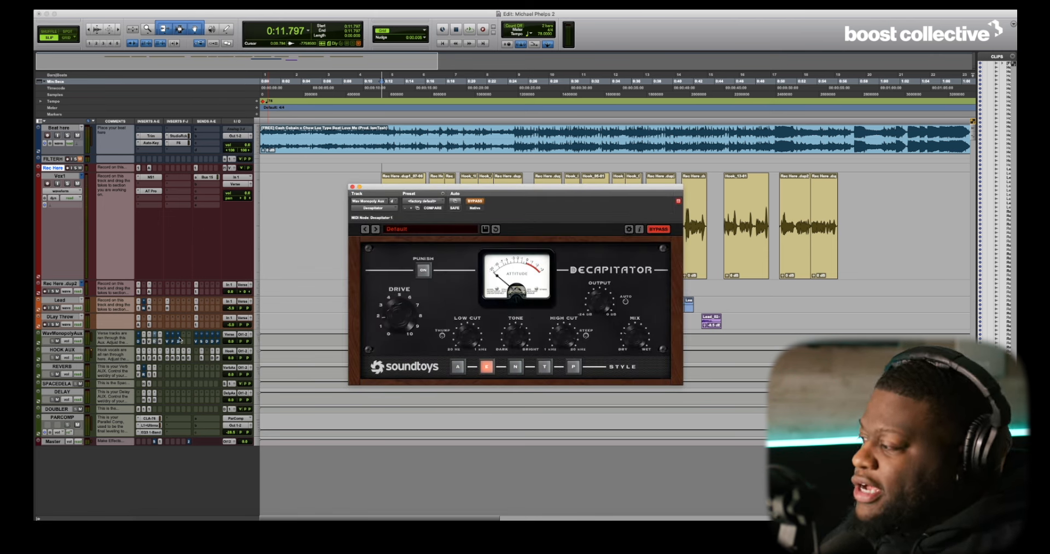
left_click(475, 201)
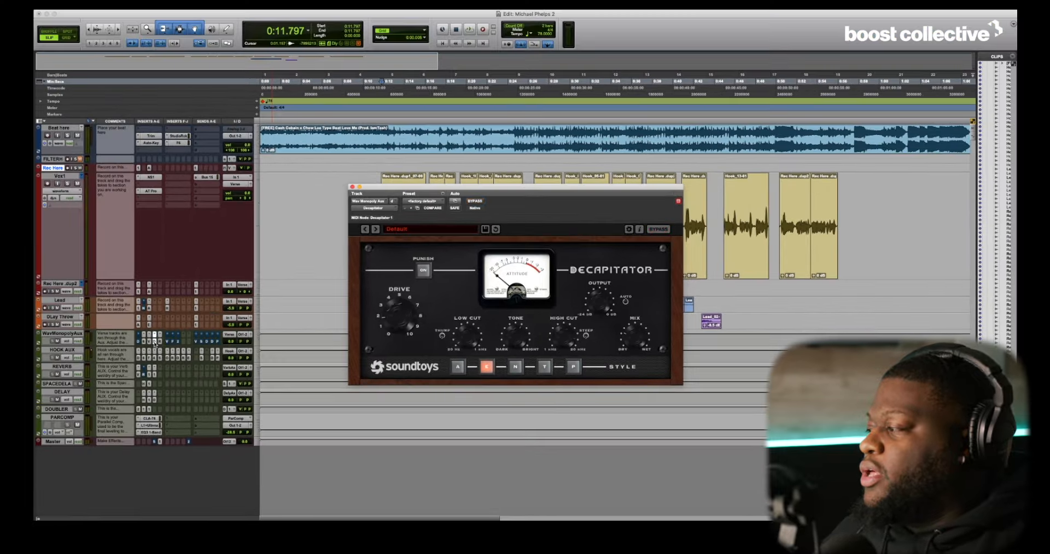
left_click(155, 342, "super")
key("space")
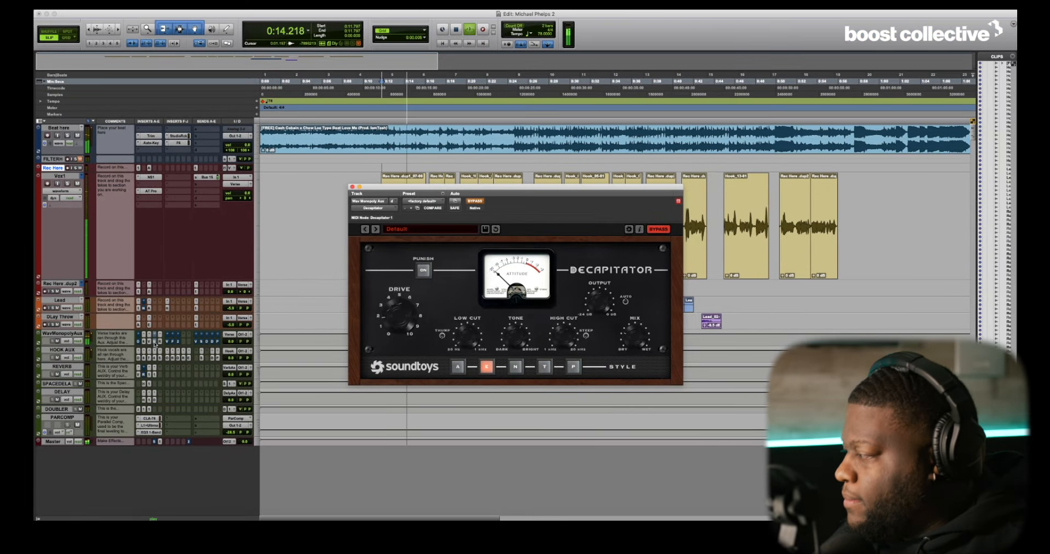
left_click(155, 342, "super")
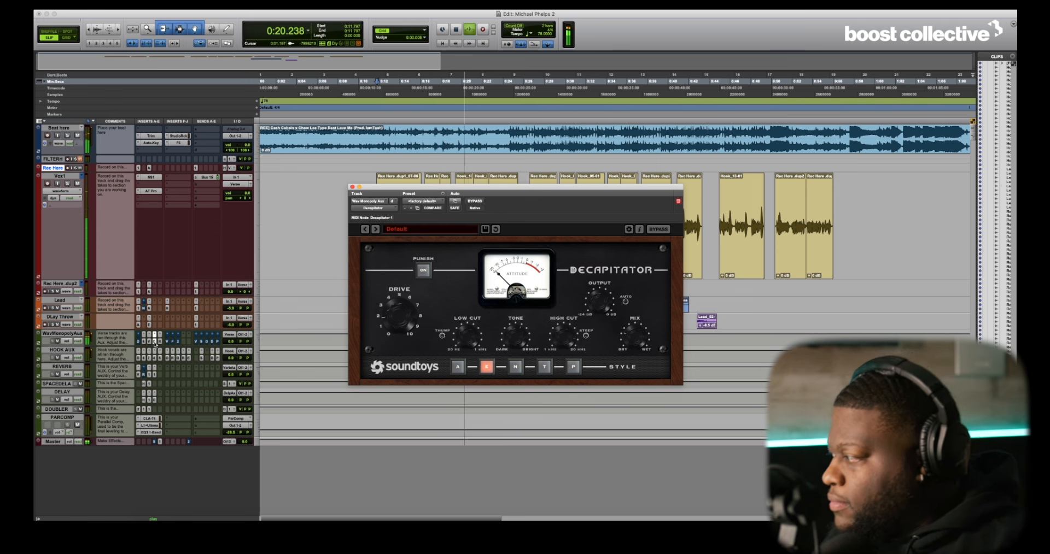
left_click(155, 343, "super")
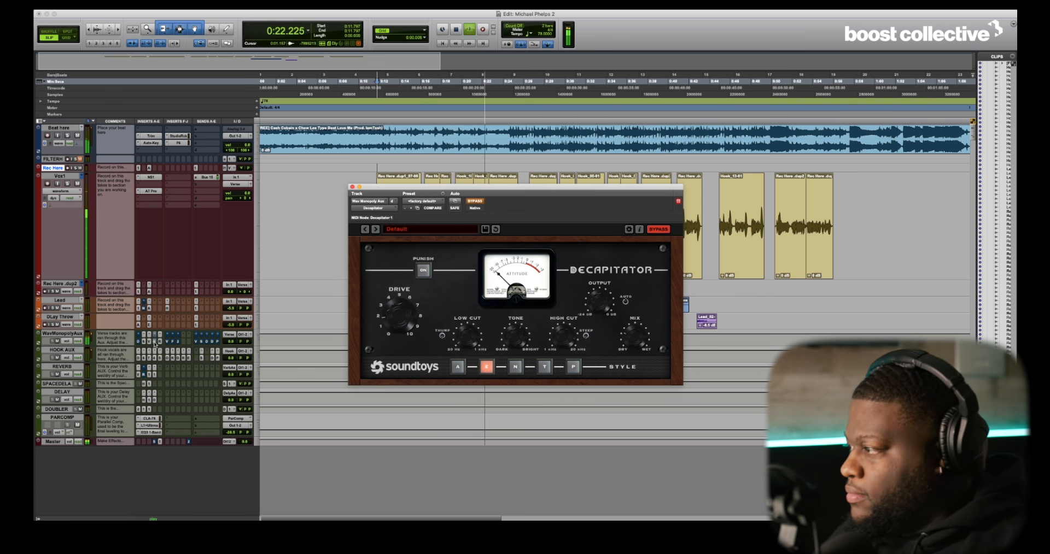
left_click(155, 343, "super")
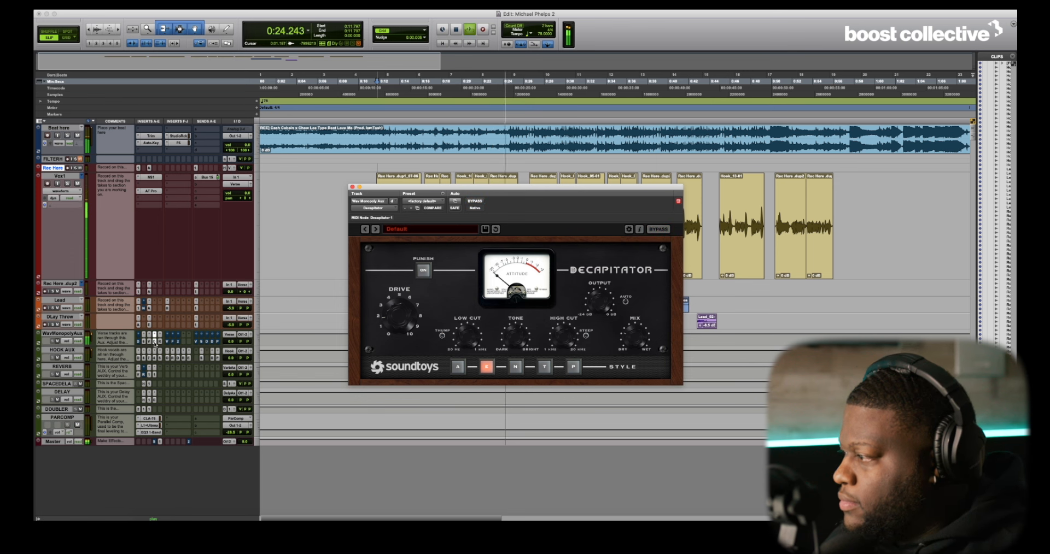
key("space")
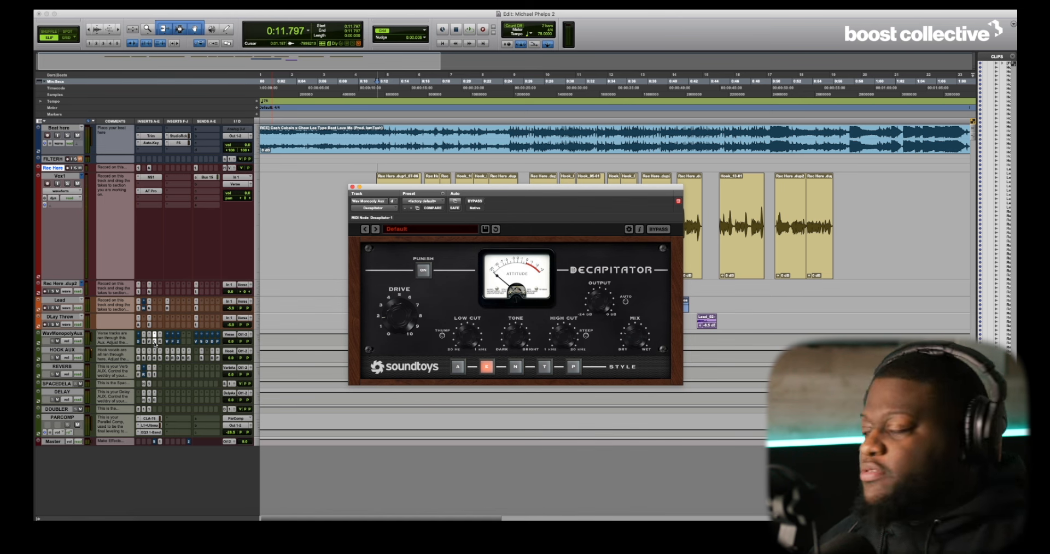
left_click(155, 342)
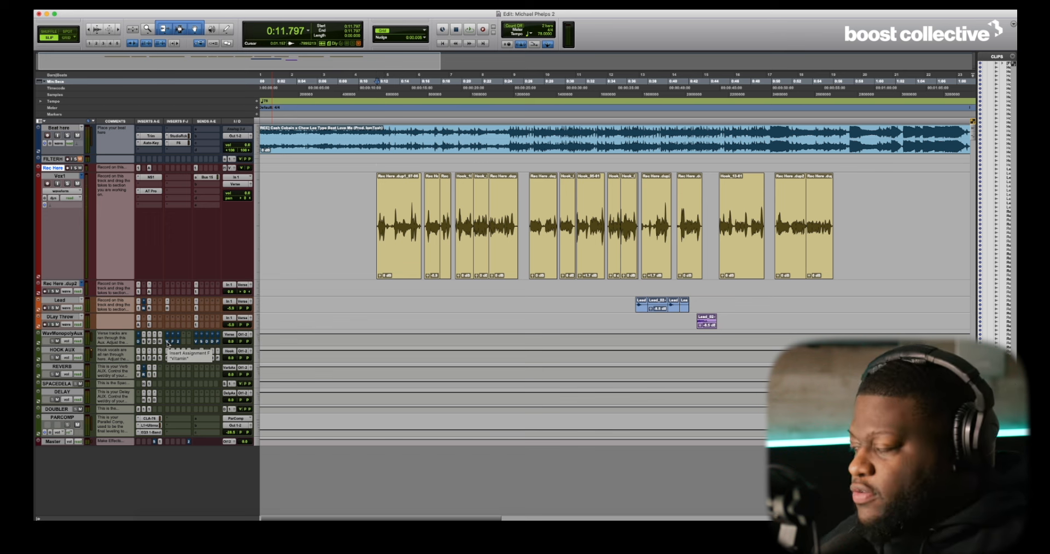
- Open the Vitamin and Fresh Air inserts on the Wav Monopoly Aux track and arrange their windows side by side
left_click(168, 342)
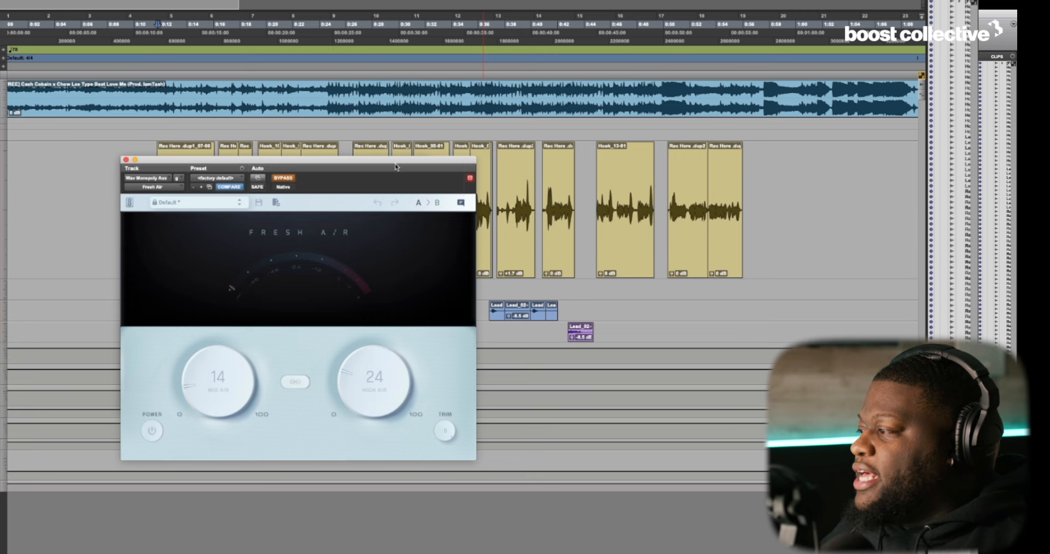
left_click_drag(473, 180, 726, 181)
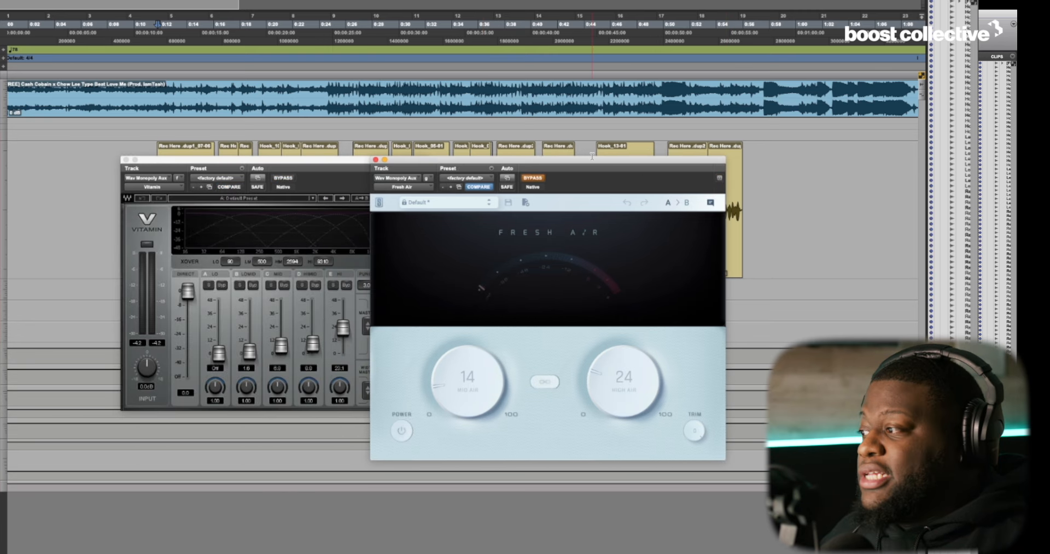
left_click_drag(573, 162, 663, 154)
left_click_drag(407, 159, 370, 161)
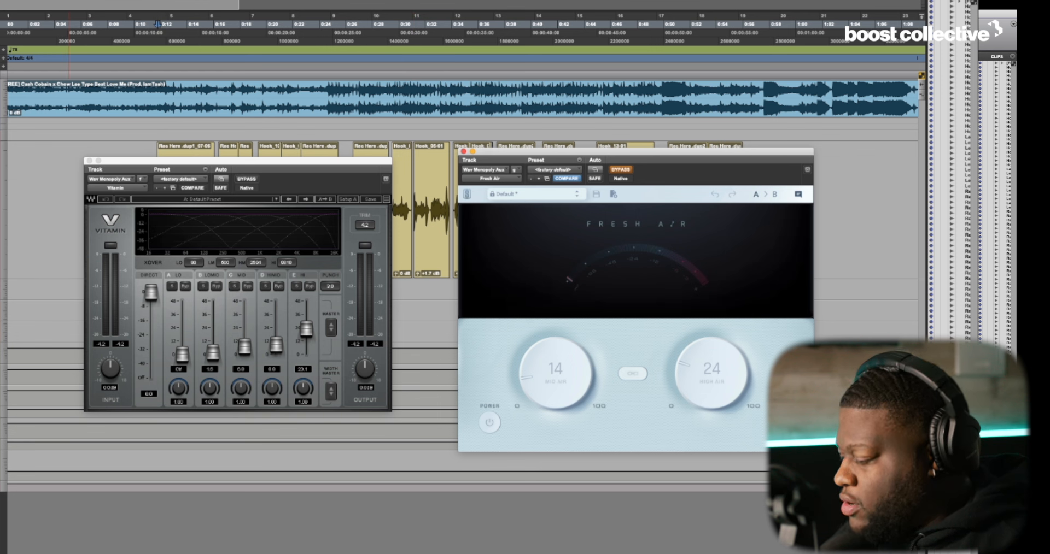
- Play the vocals with the beat and compare them with Vitamin bypassed and active, then stop playback
key("space")
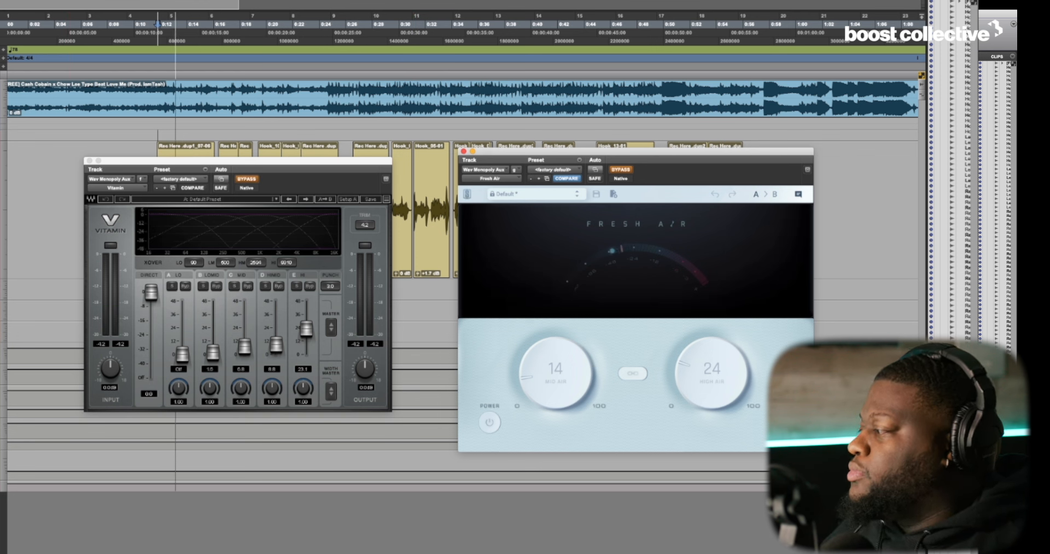
left_click(247, 179)
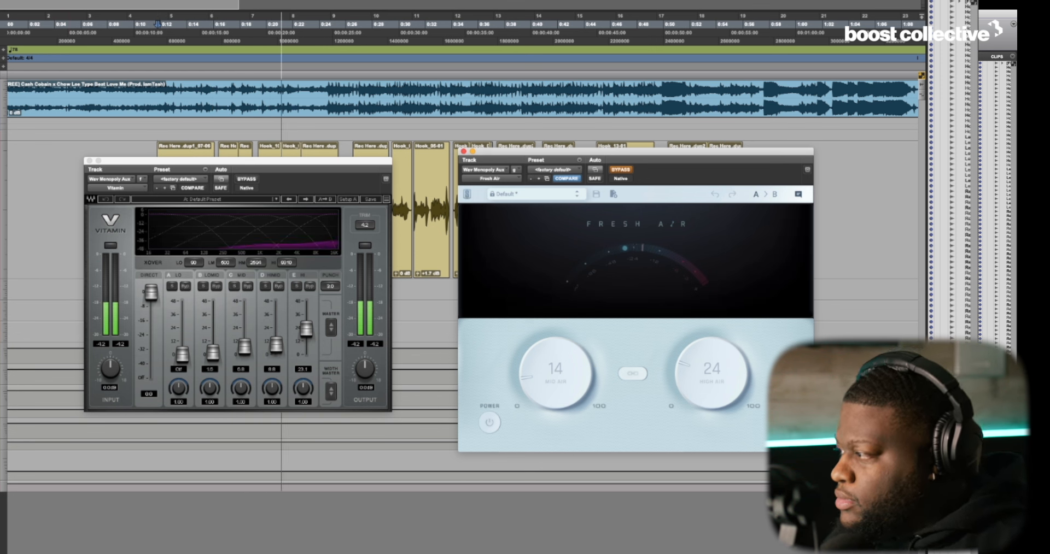
key("space")
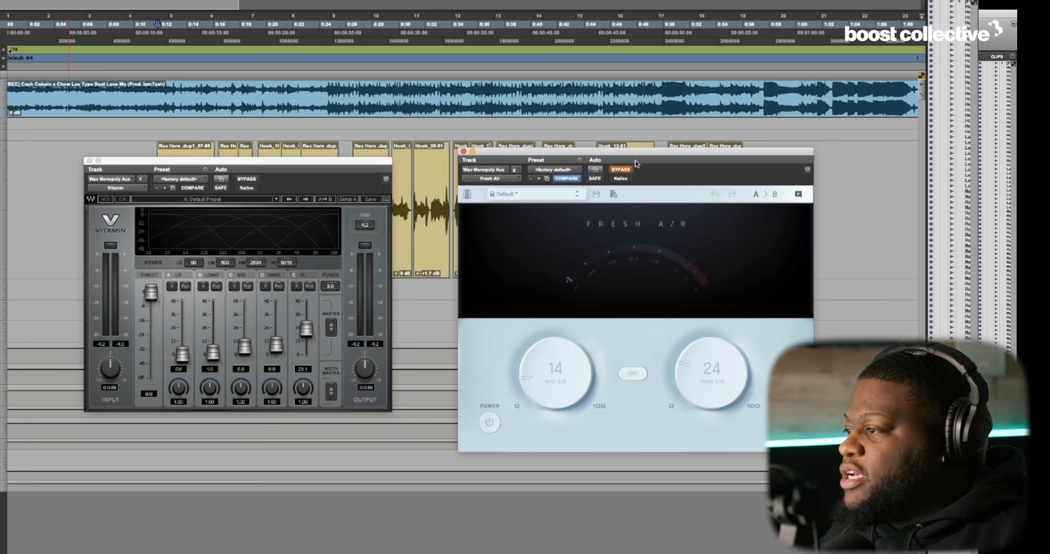
- Play the vocals with Fresh Air bypassed, activate it during playback to compare, then stop
left_click(622, 170)
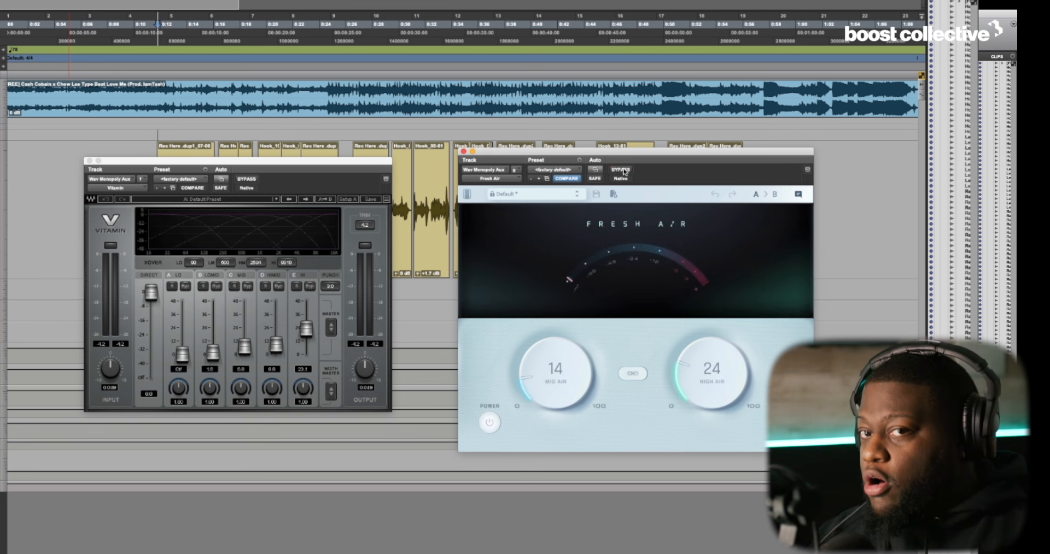
left_click(623, 170)
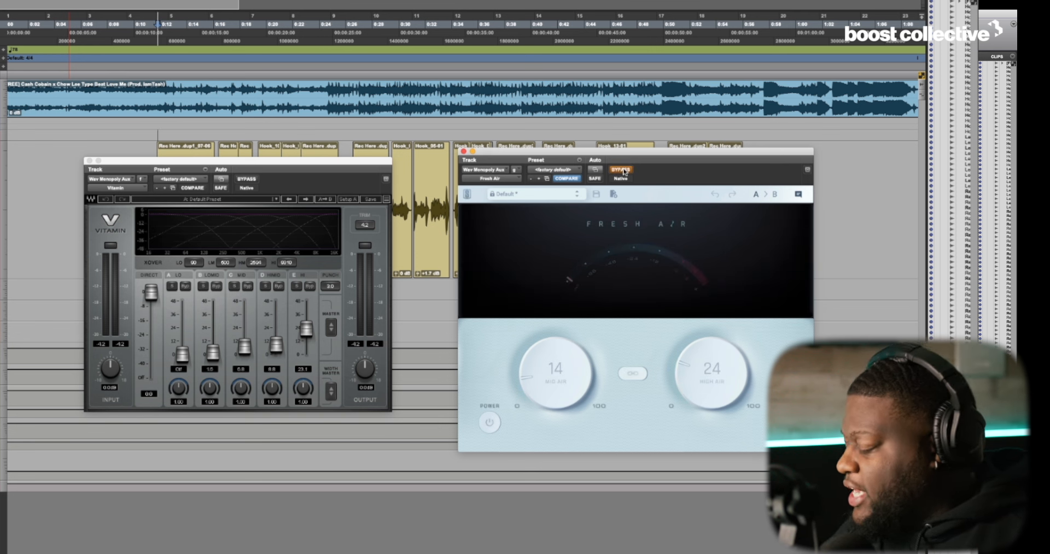
key("space")
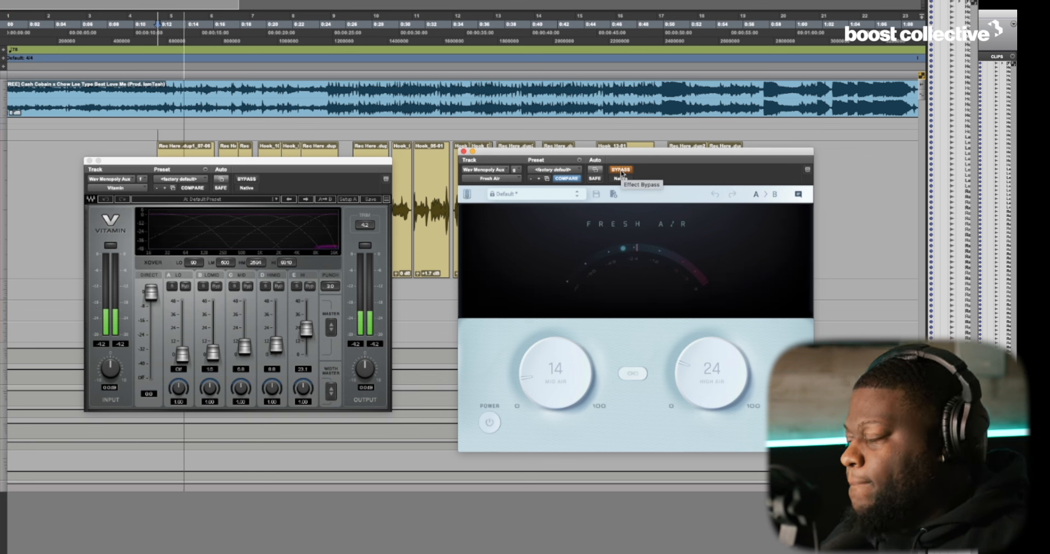
left_click(621, 171)
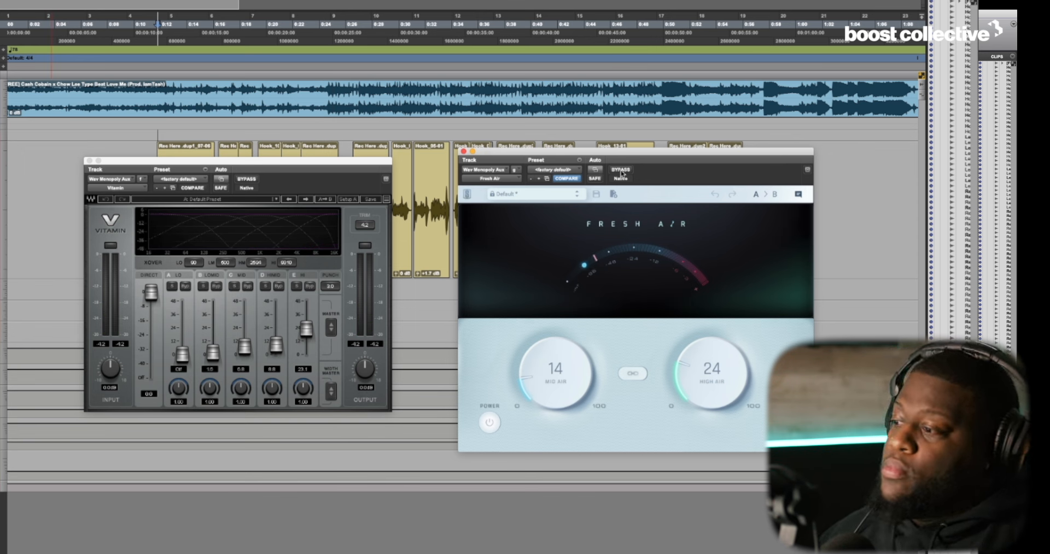
key("space")
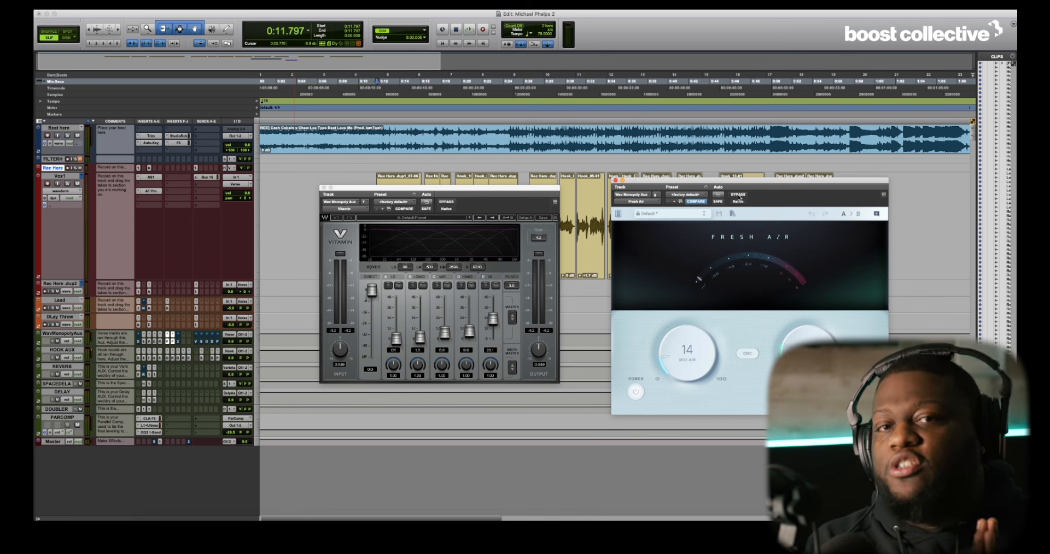
- Open the soothe2 insert on the Wav Monopoly Aux track, reposition its window and activate the plugin
left_click(675, 61)
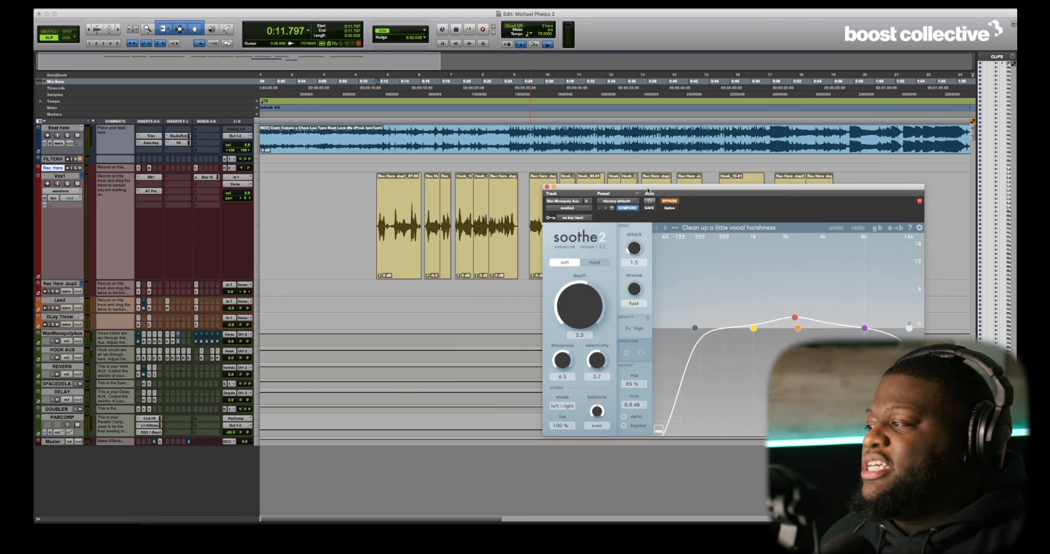
left_click_drag(642, 191, 536, 155)
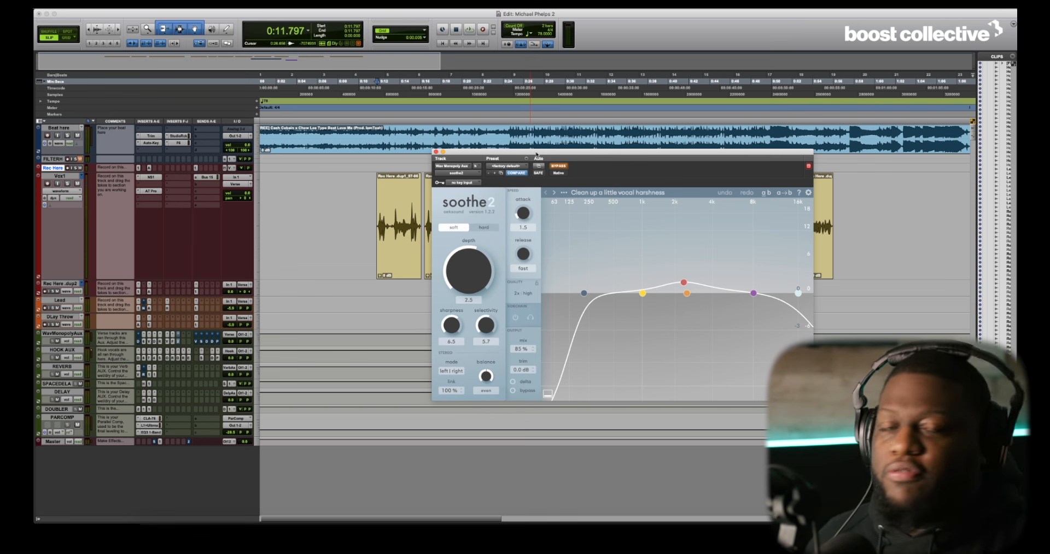
left_click(559, 166)
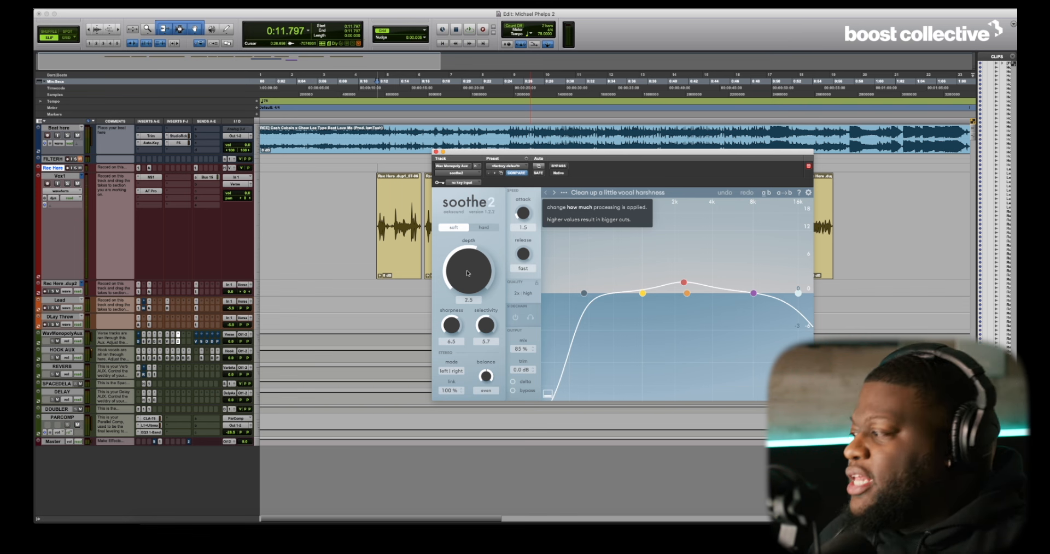
- Play the vocals with the beat and compare them with soothe2 bypassed and active, then stop playback
key("space")
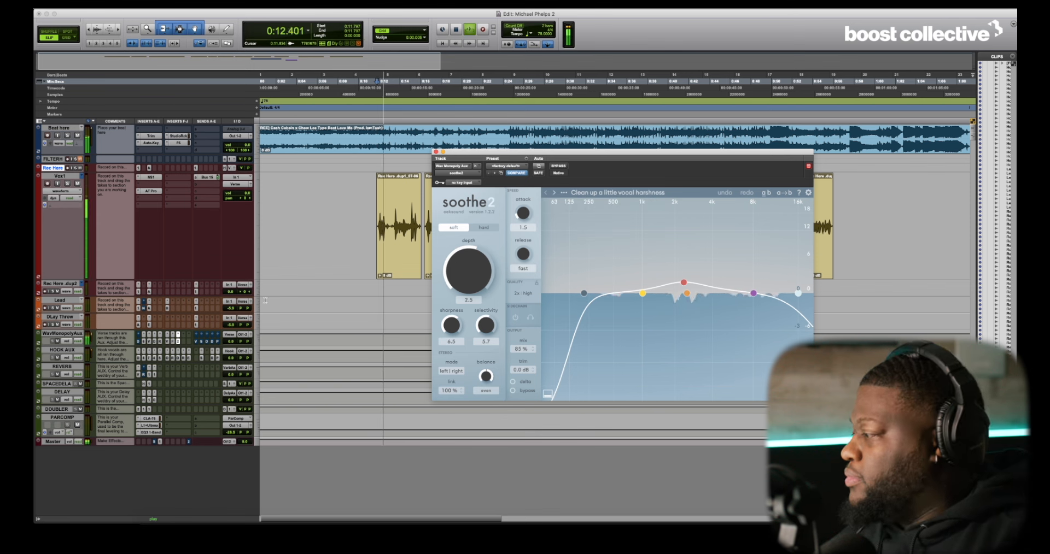
left_click(179, 341, "super")
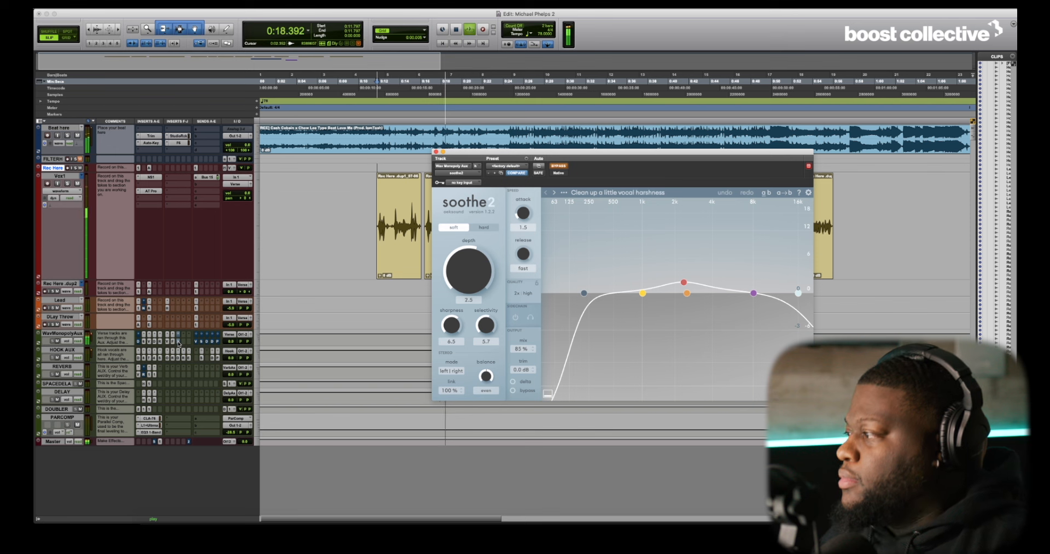
left_click(179, 342, "super")
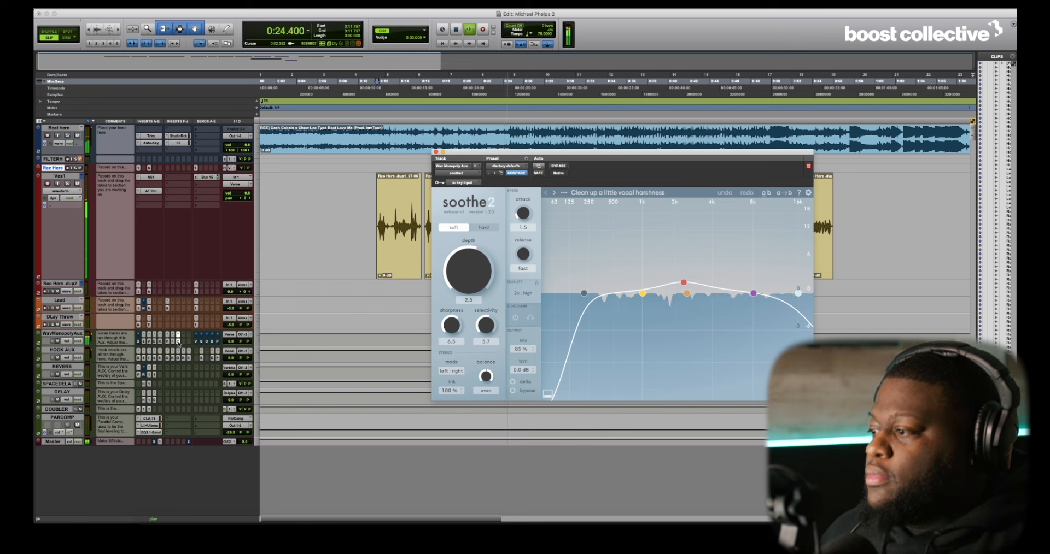
key("space")
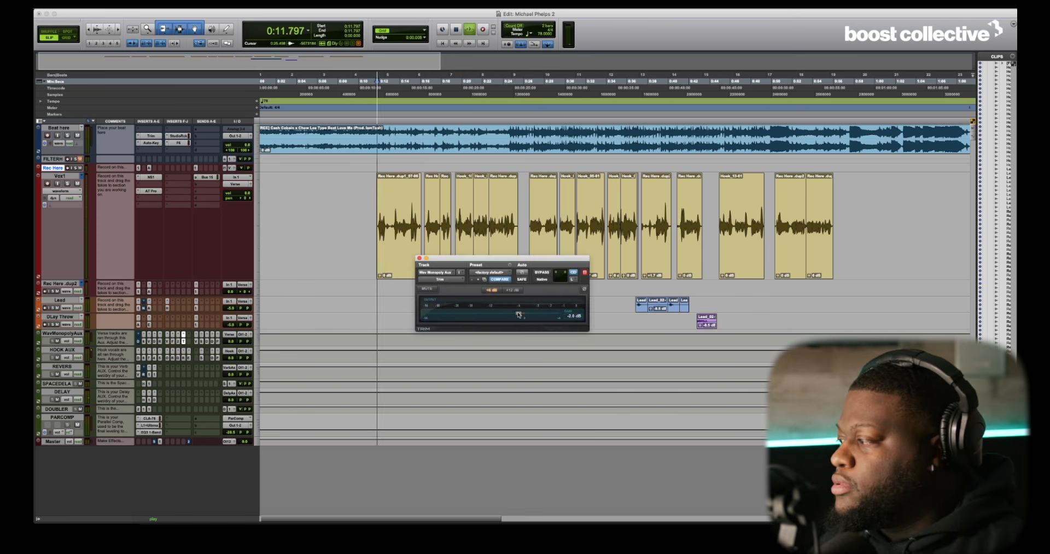
- Raise the Trim plugin's gain slightly on the Wav Monopoly Aux track while the vocals play with the beat, then stop playback
key("space")
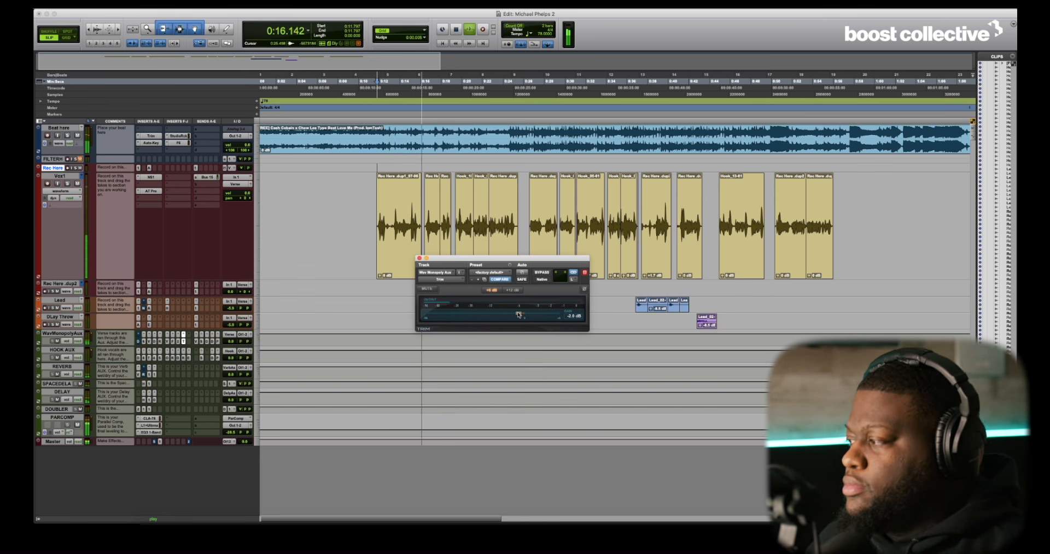
mouse_move(518, 315)
left_mouse_down()
mouse_move(535, 315)
mouse_move(523, 317)
left_mouse_up()
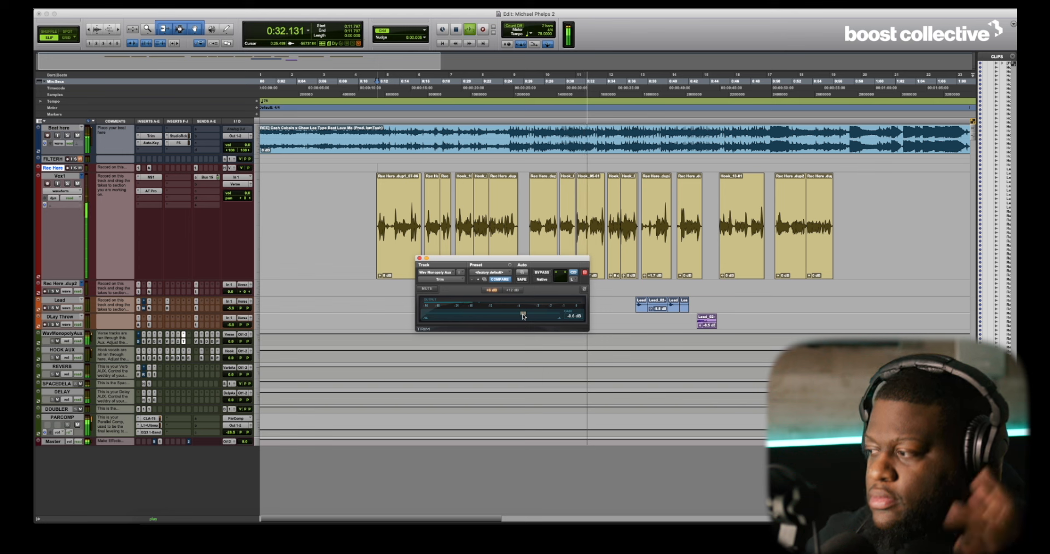
key("space")
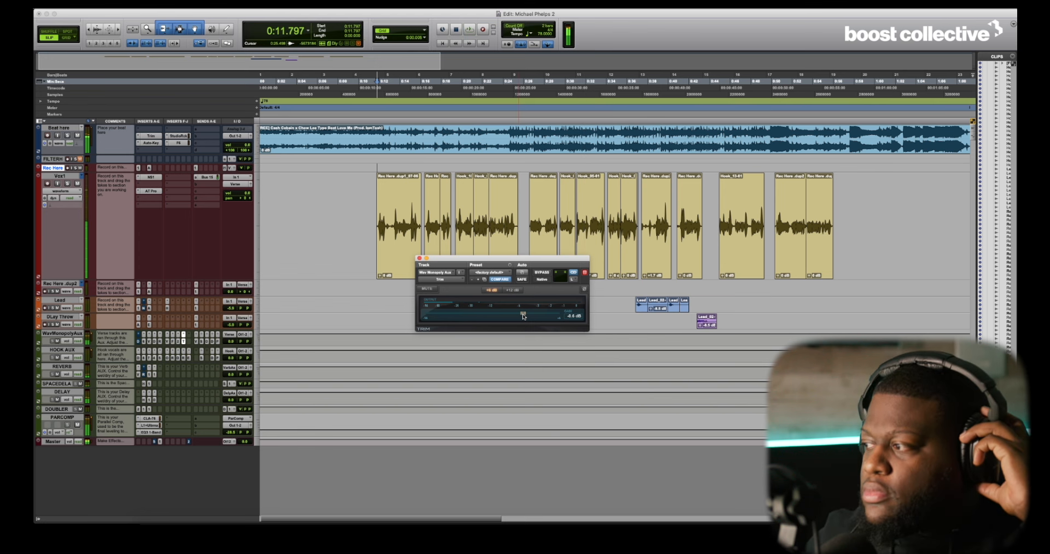